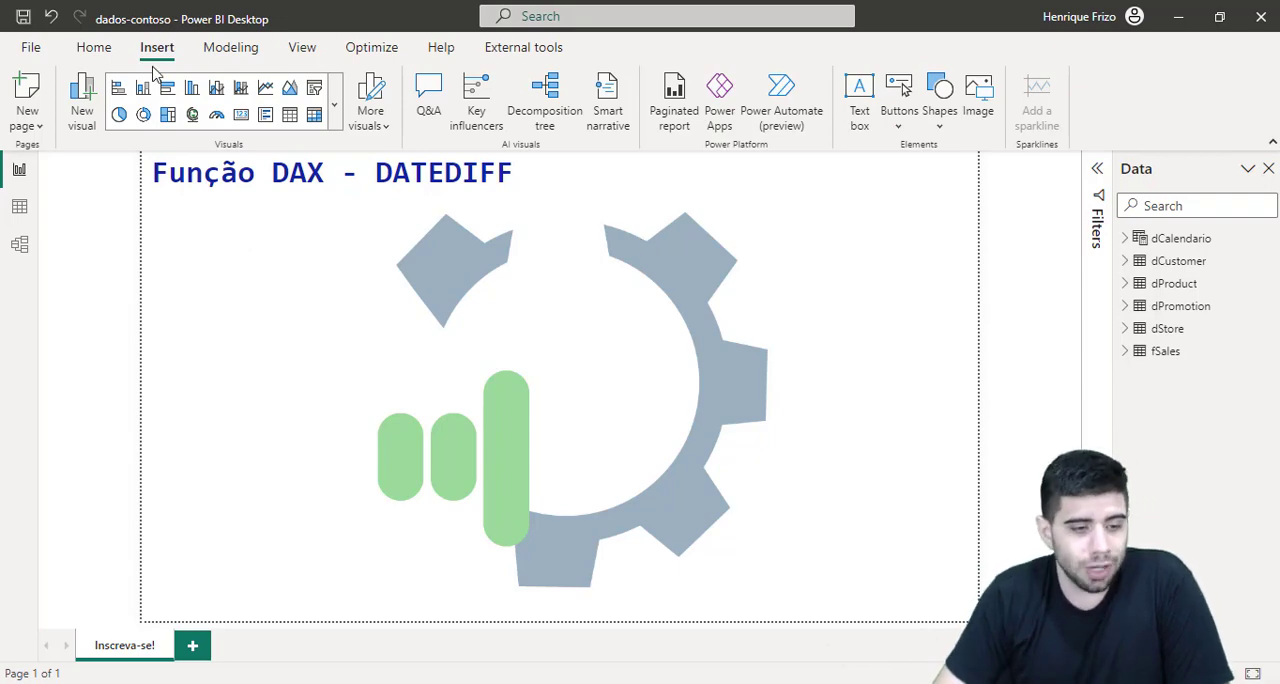
Step: Show the fSales table's rows in the data view and launch the ZoomIt.exe screen annotation utility
click(19, 206)
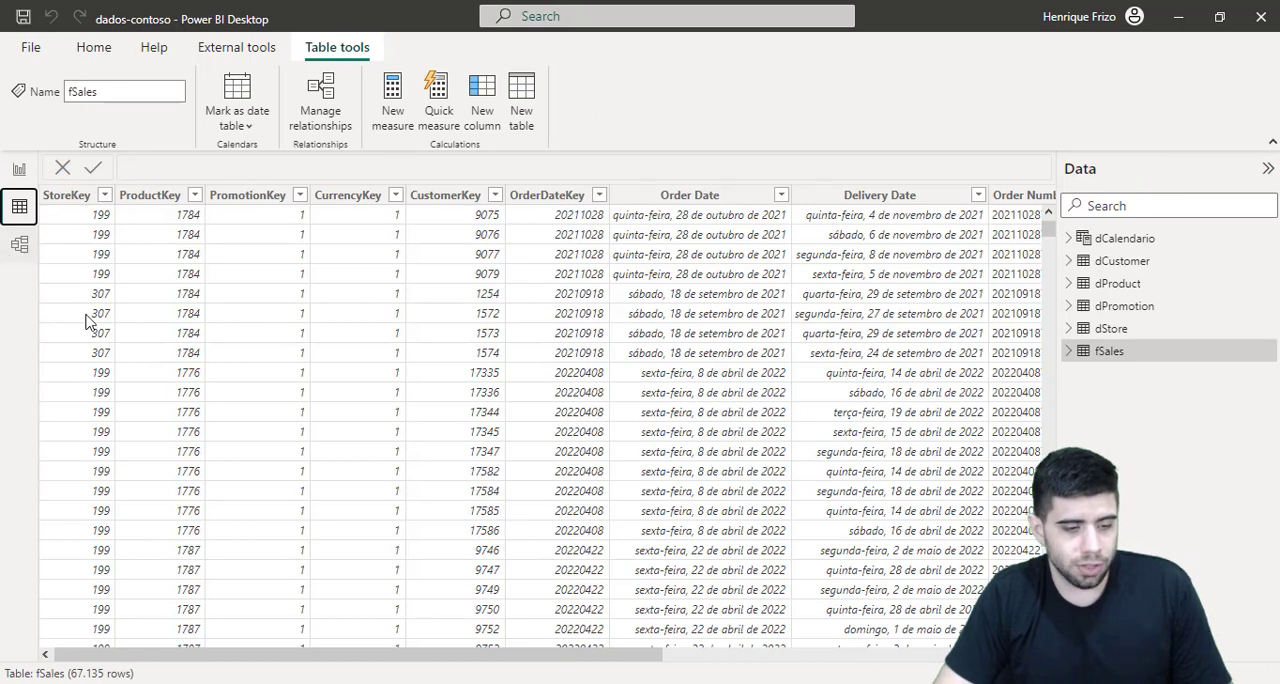
key(super)
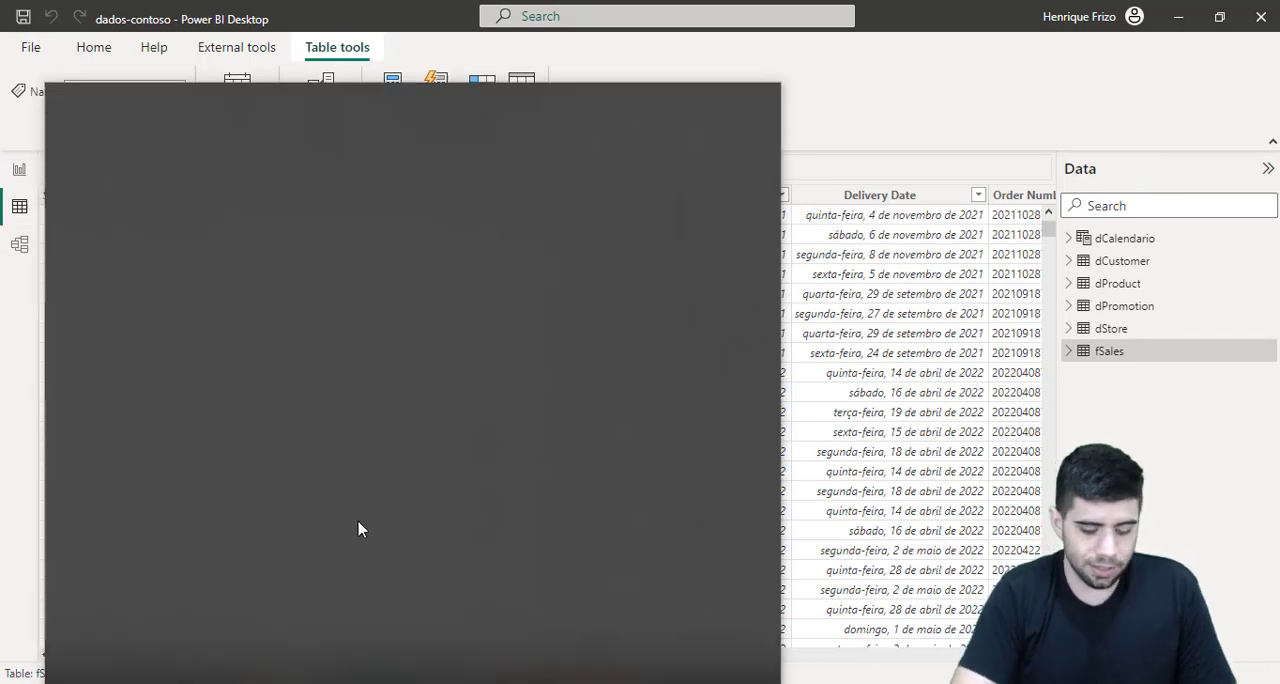
text(zoomi)
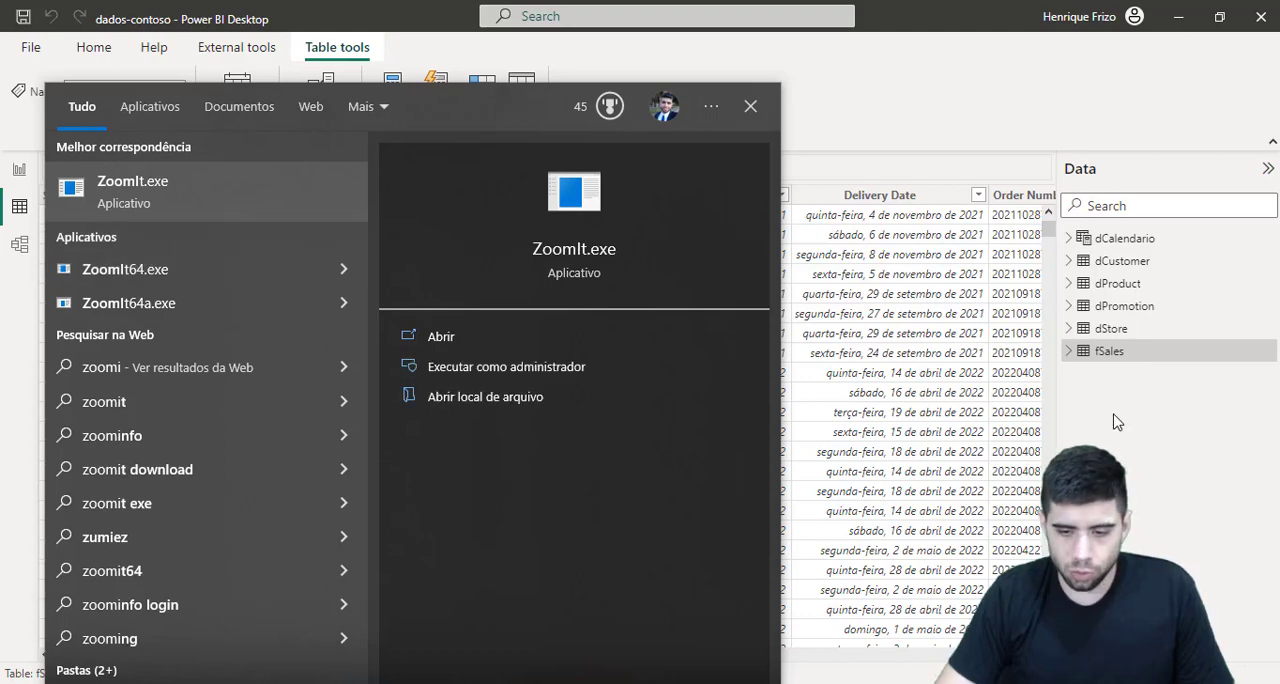
key(Return)
Step: Magnify the screen with ZoomIt and frame the fSales table name in red to point it out
key(ctrl+1)
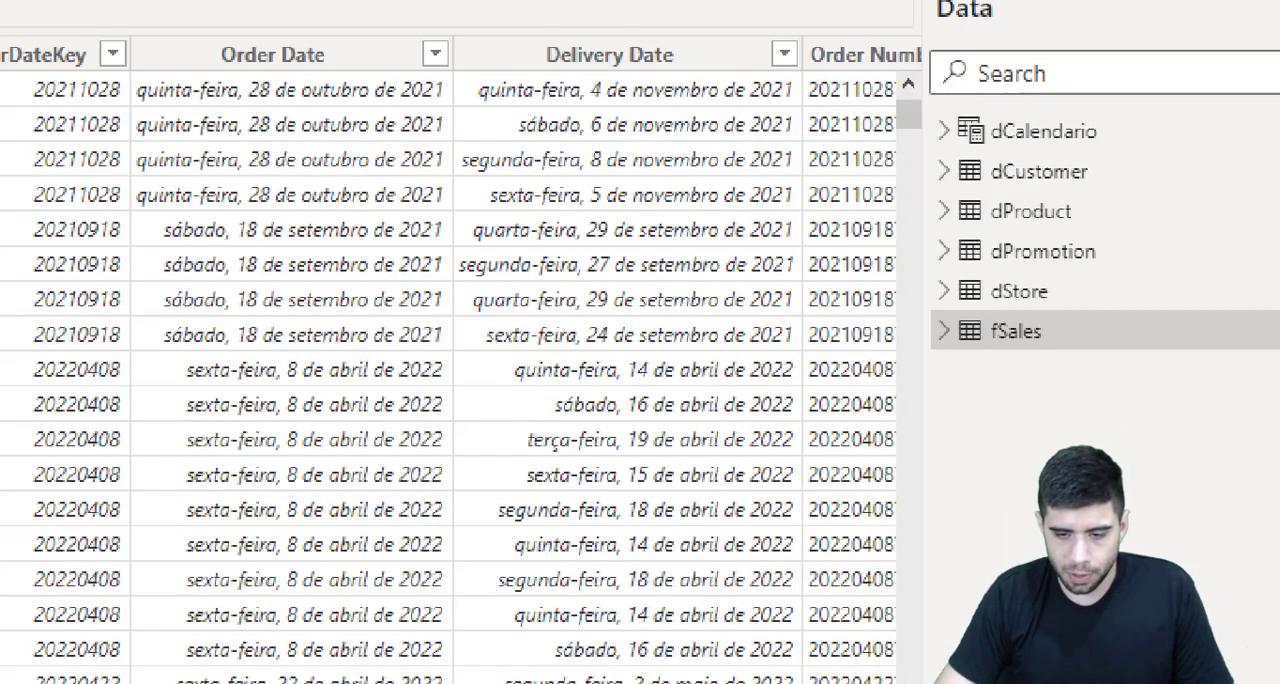
click(997, 343)
drag(932, 311, 1120, 392)
key(Escape)
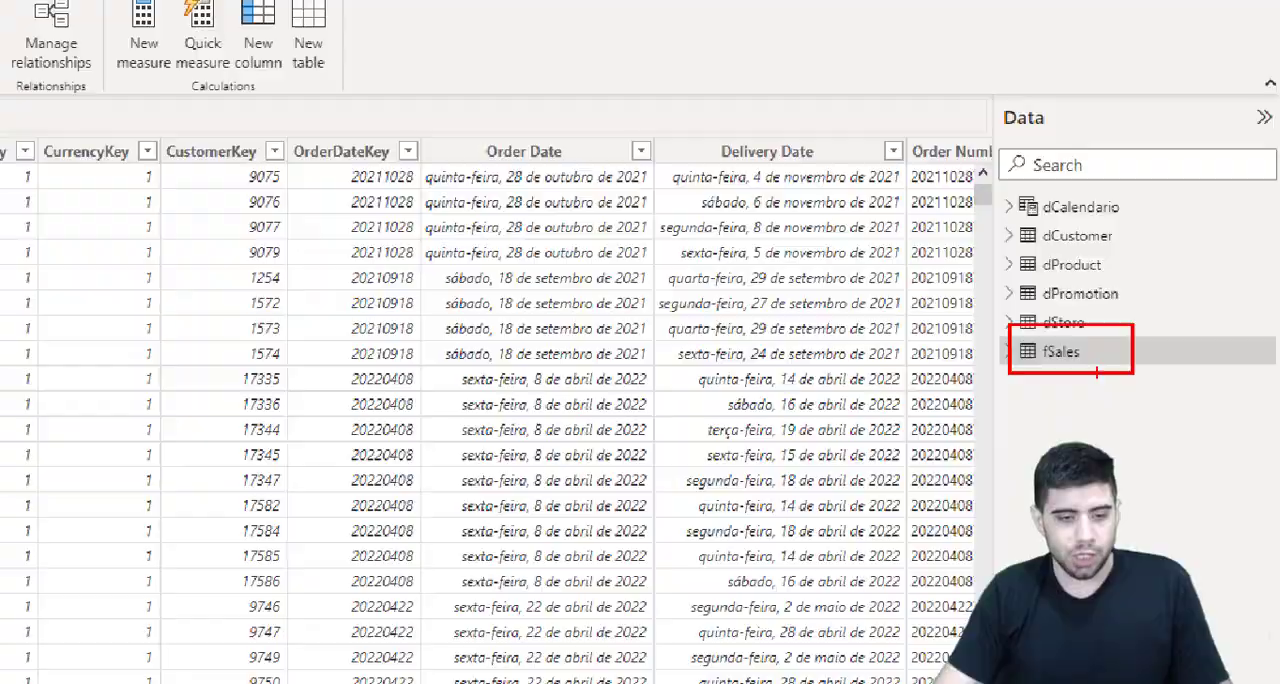
Step: Underline the Order Date and Delivery Date column headers of fSales in red, and clear the annotation
drag(636, 657, 704, 657)
key(ctrl+2)
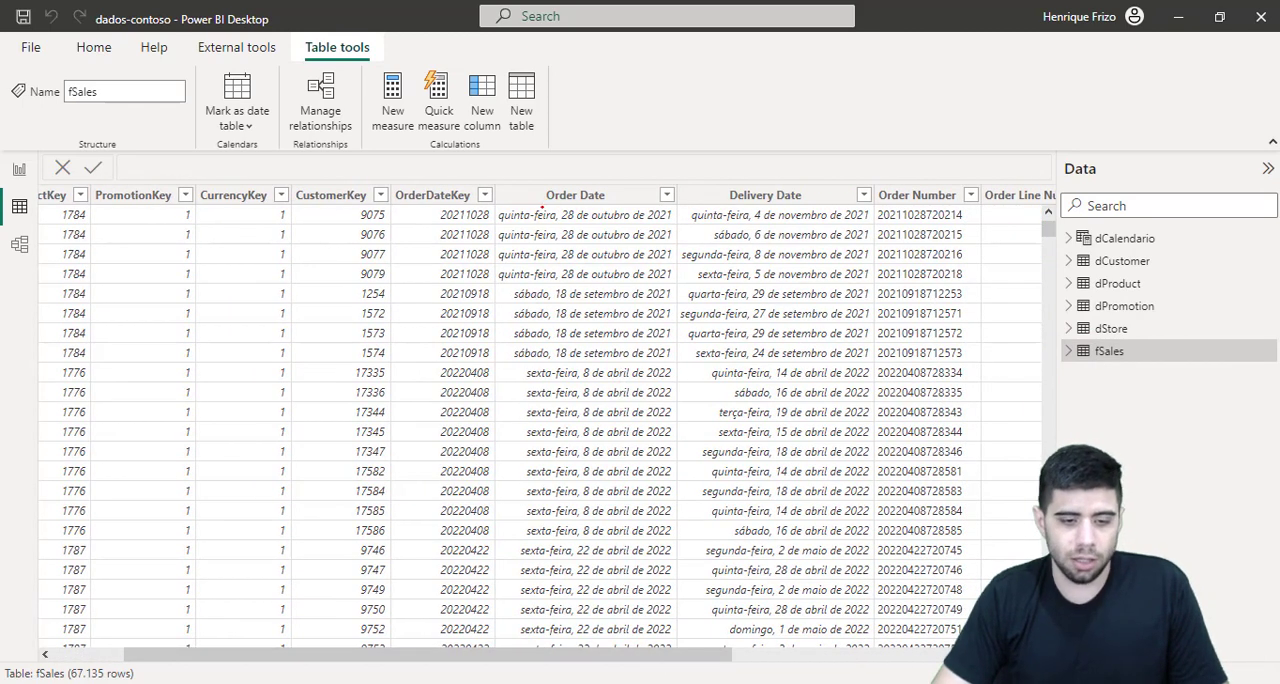
drag(542, 207, 615, 207)
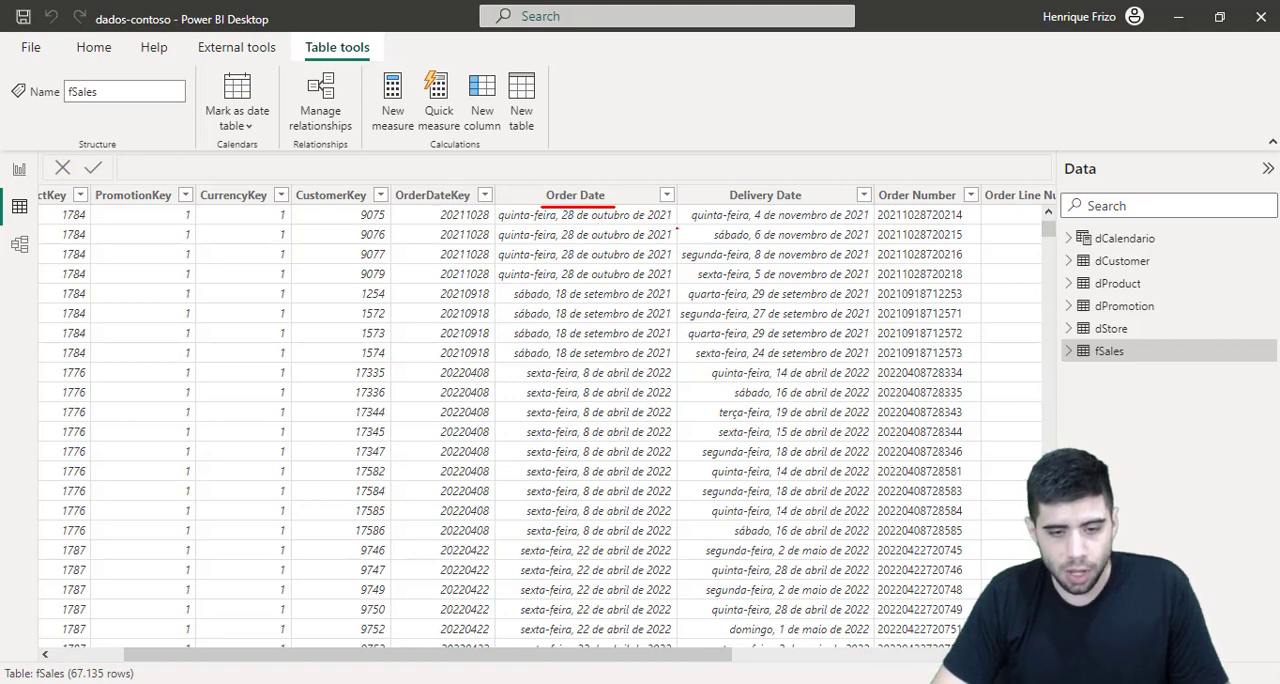
drag(728, 207, 813, 206)
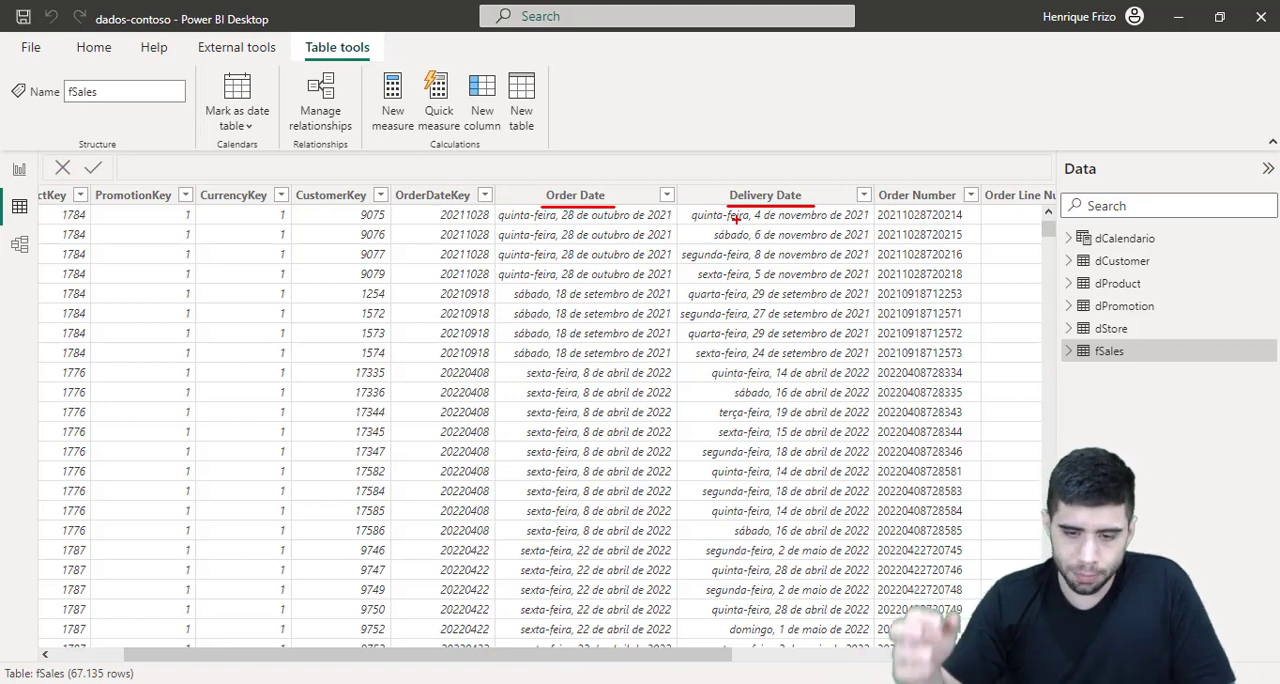
key(Escape)
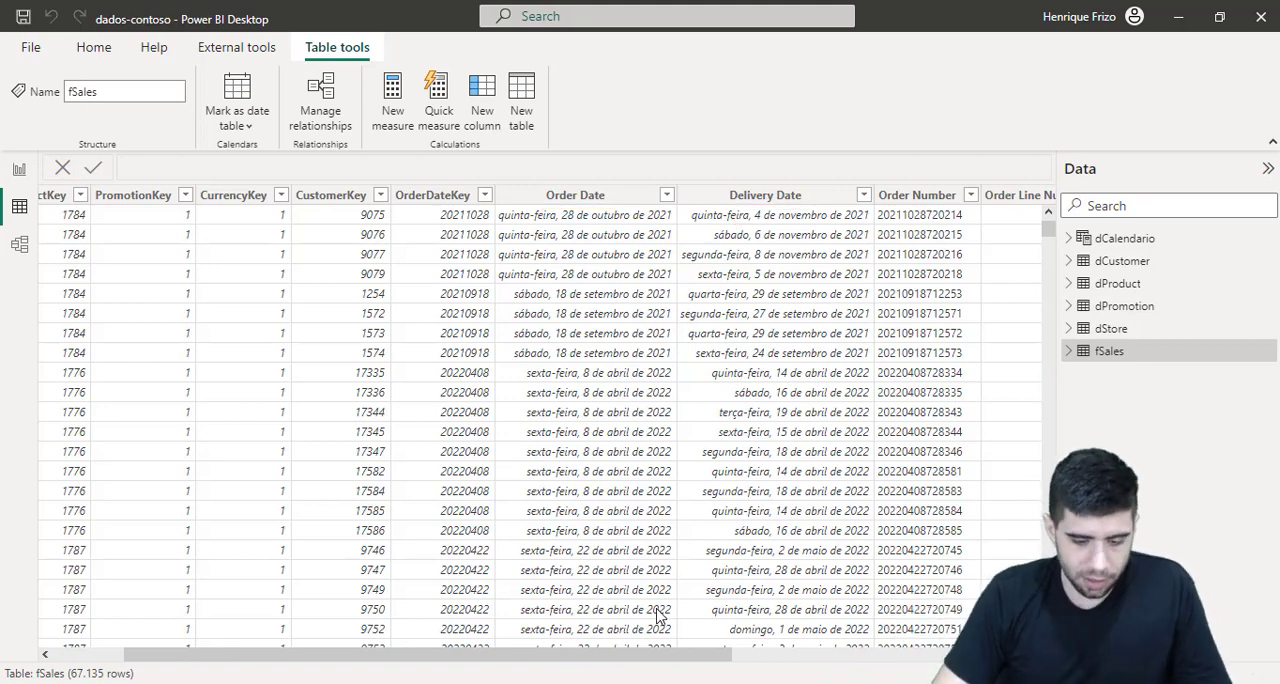
Step: Magnify the table commands, frame Table tools and New column in red, and clear the annotation
drag(690, 653, 980, 653)
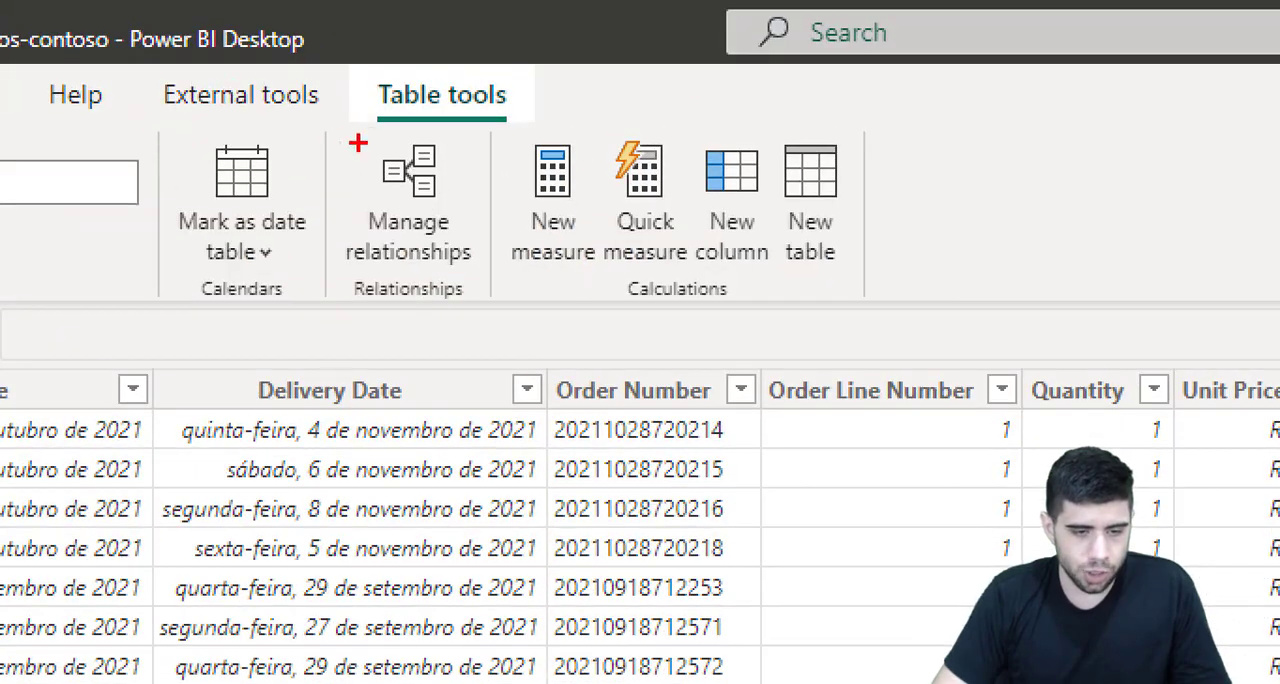
mouse_move(291, 28)
mouse_down()
mouse_move(334, 54)
mouse_move(436, 68)
mouse_up()
mouse_move(684, 132)
mouse_down()
mouse_move(704, 184)
mouse_move(788, 280)
mouse_up()
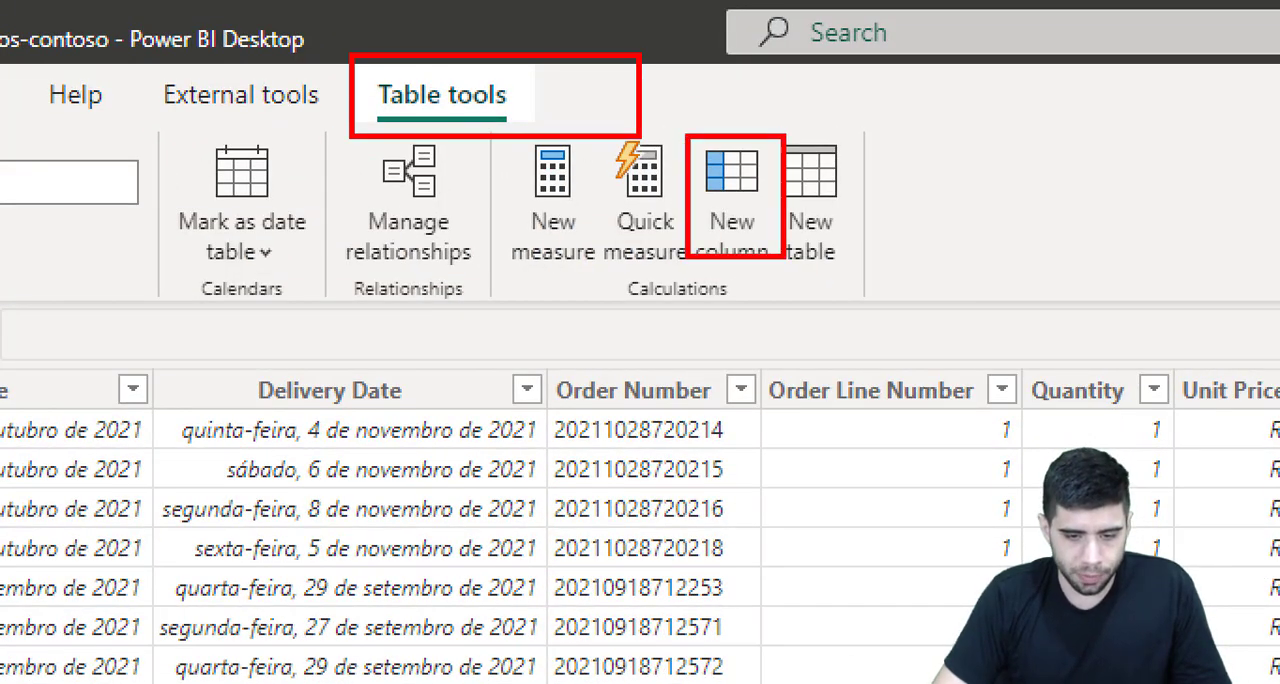
key(Escape)
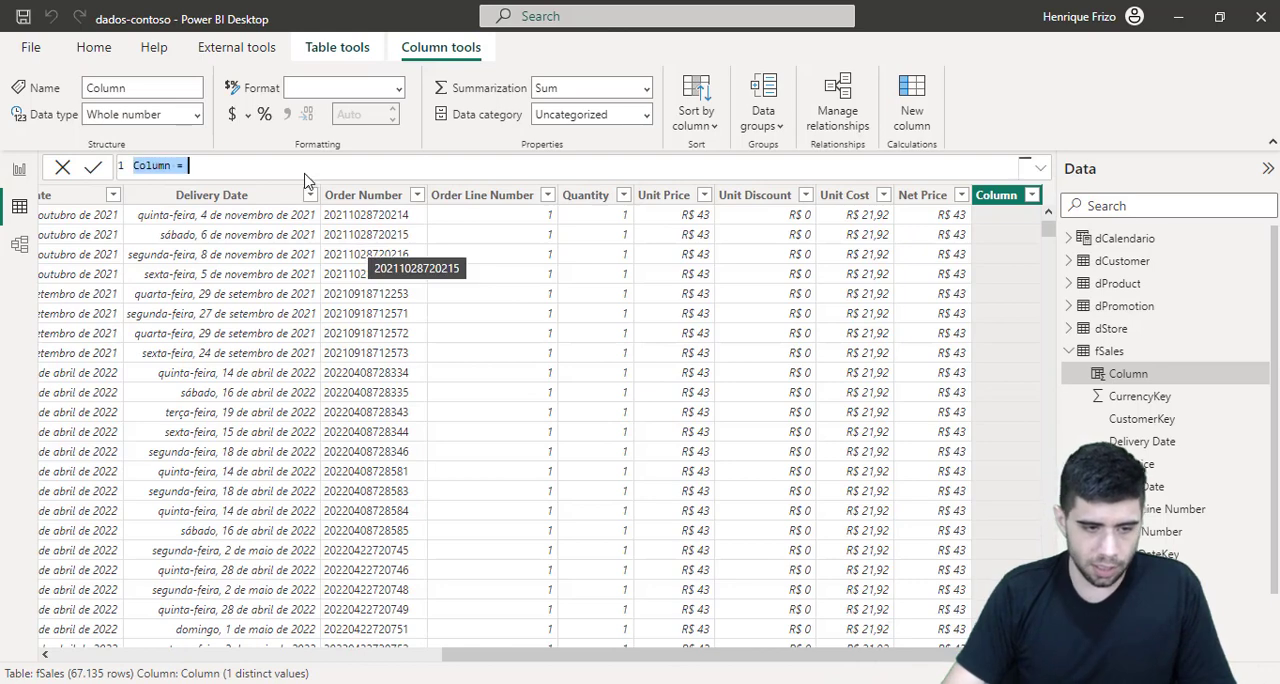
Step: Begin a calculated column named diff dias in fSales with the DATEDIFF function, and underline its Date1 and Date2 arguments in red
text(diff )
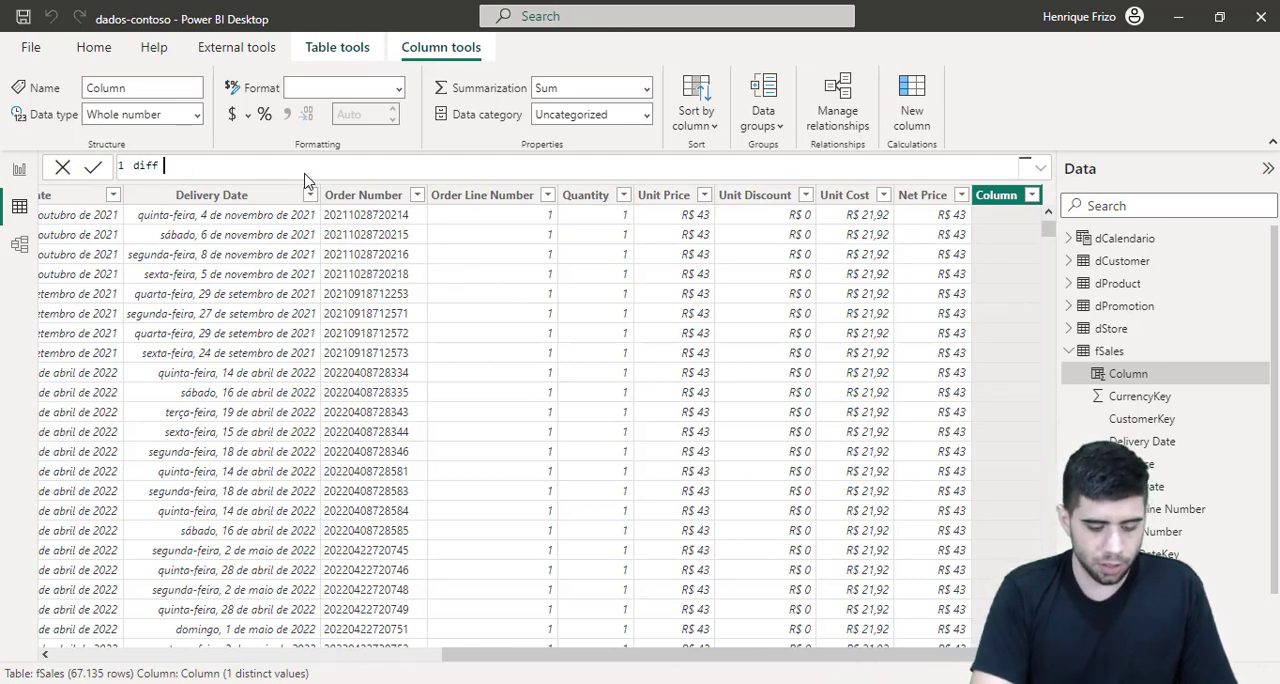
text(dias =)
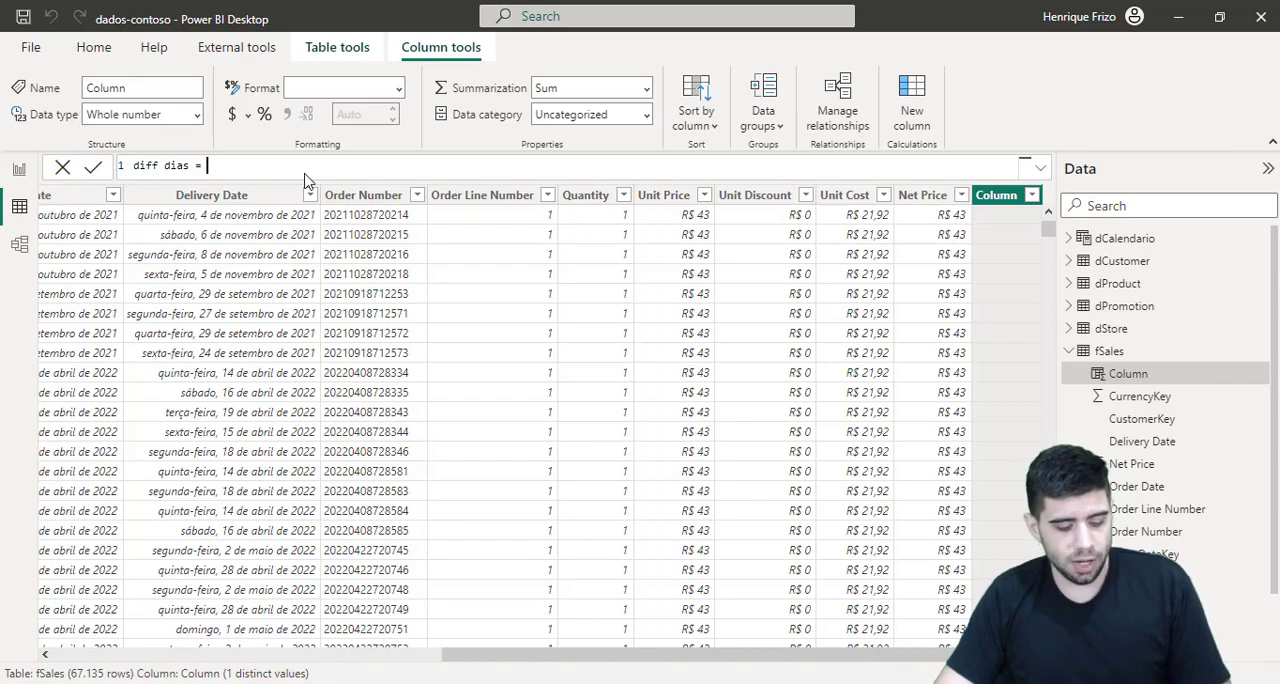
text(dated)
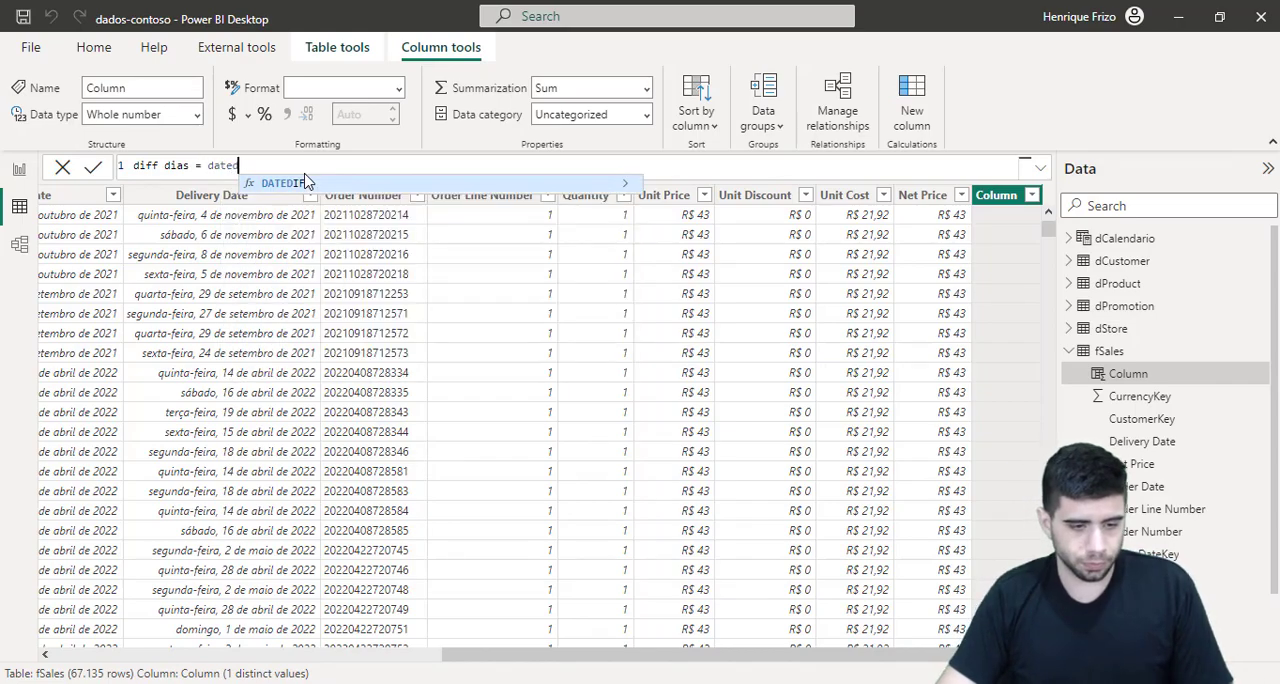
key(Tab)
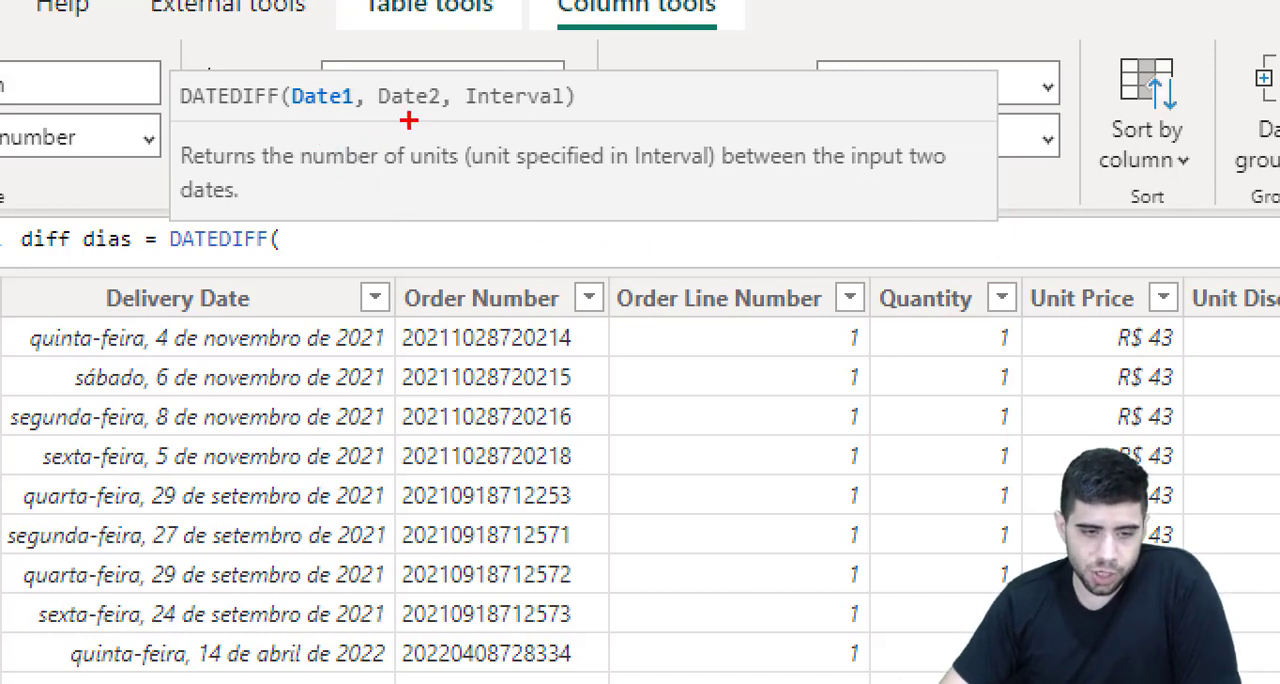
drag(406, 121, 445, 120)
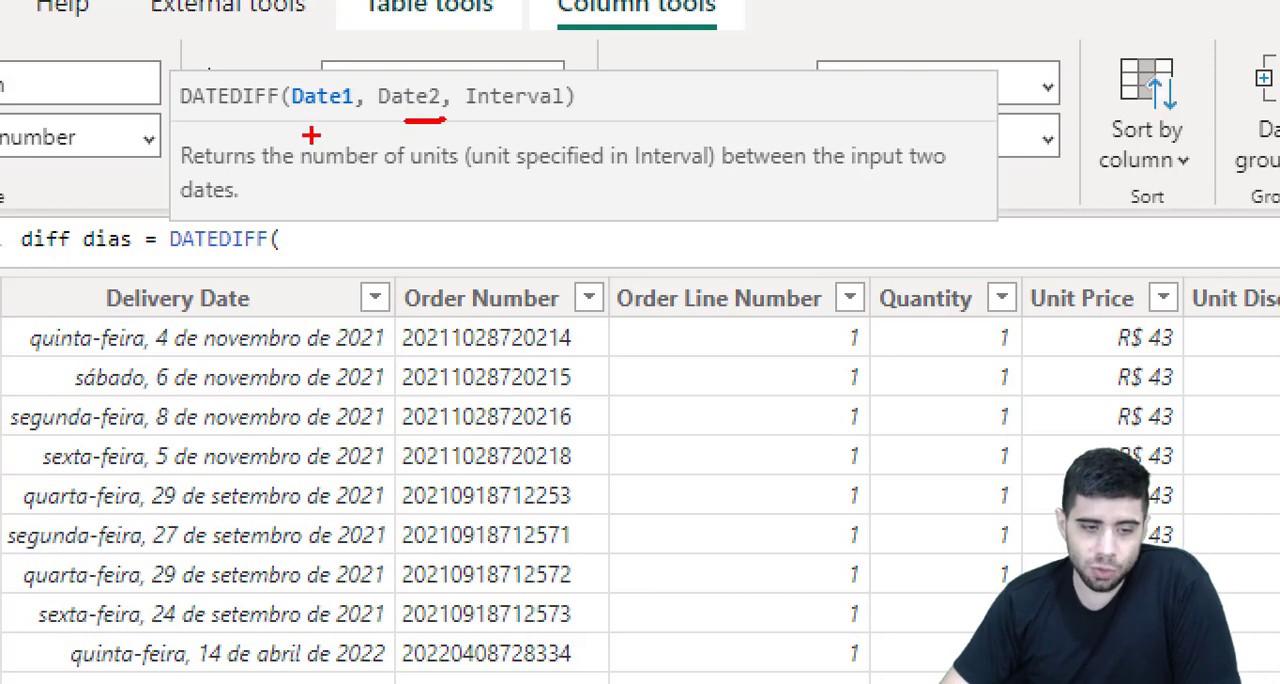
drag(310, 134, 340, 124)
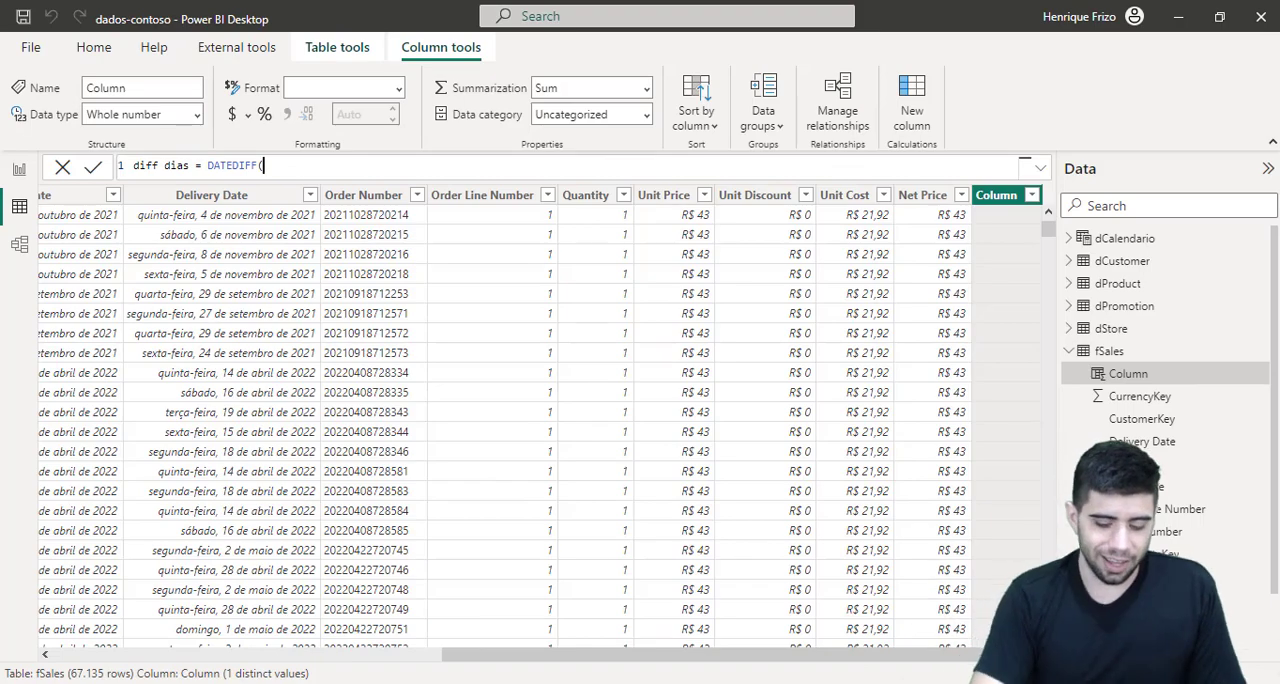
Step: Give DATEDIFF fSales[Order Date] as its first date and fSales[Delivery Date] as its second date
text(order)
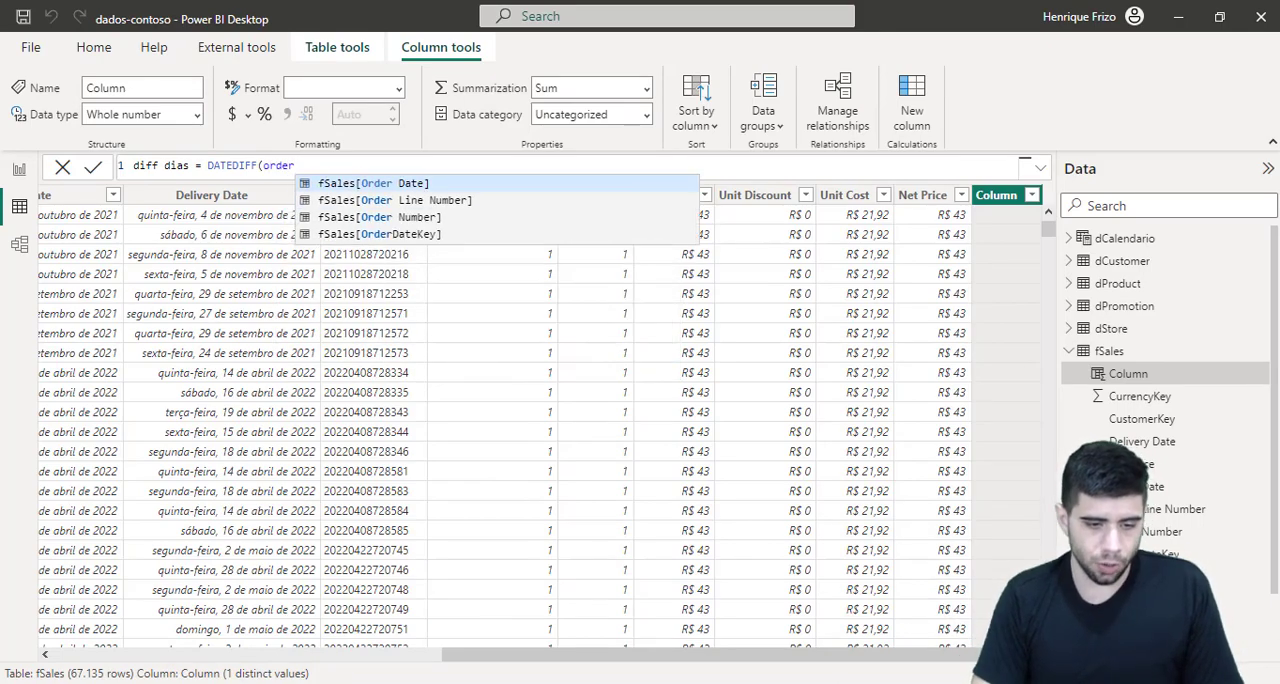
key(Down)
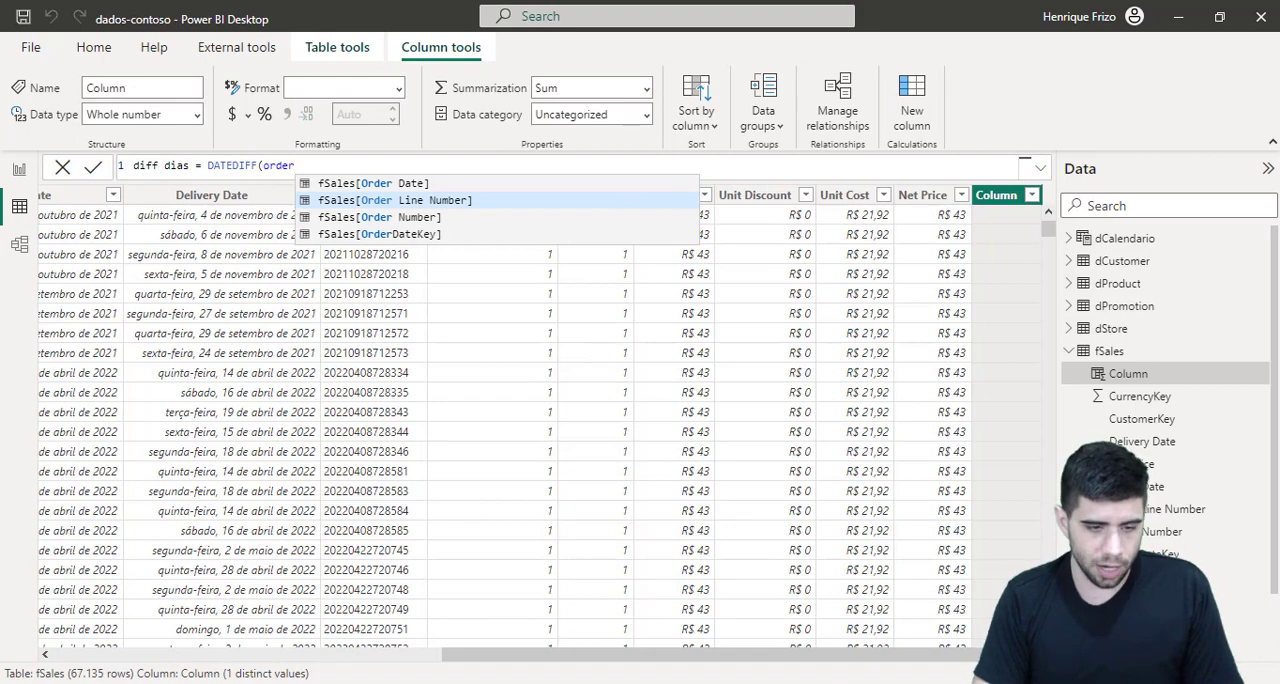
key(Up)
key(Tab)
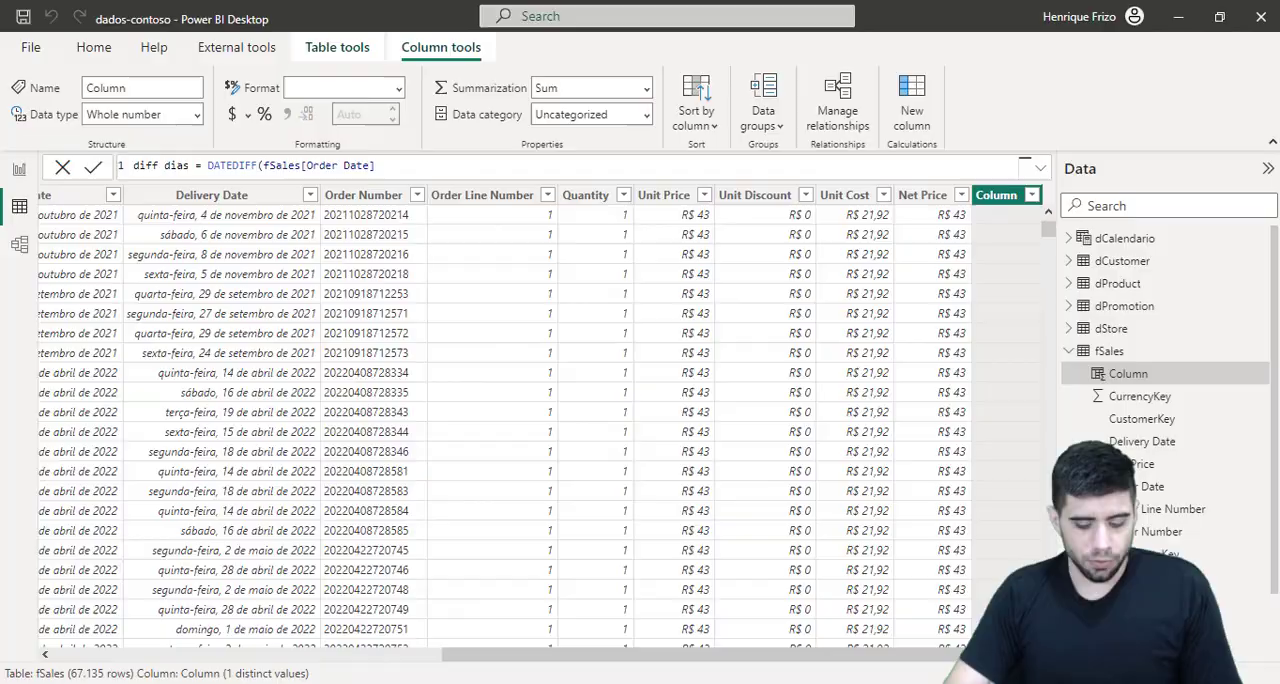
text(,)
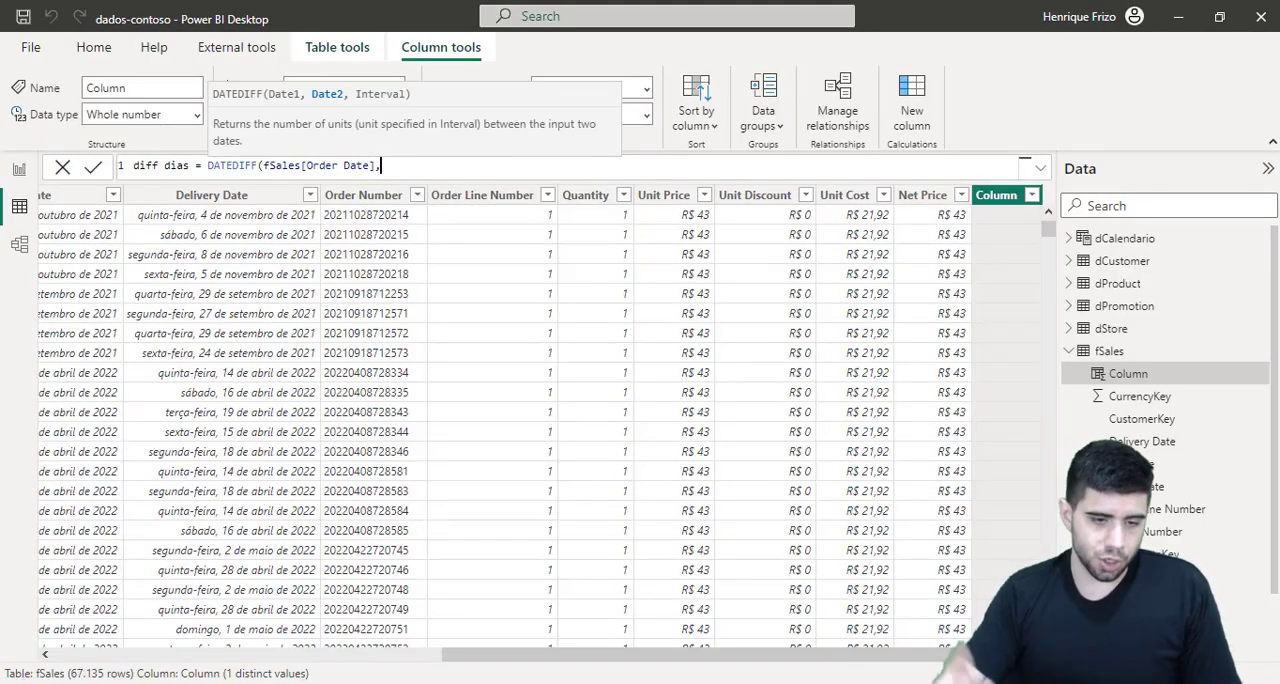
text(del)
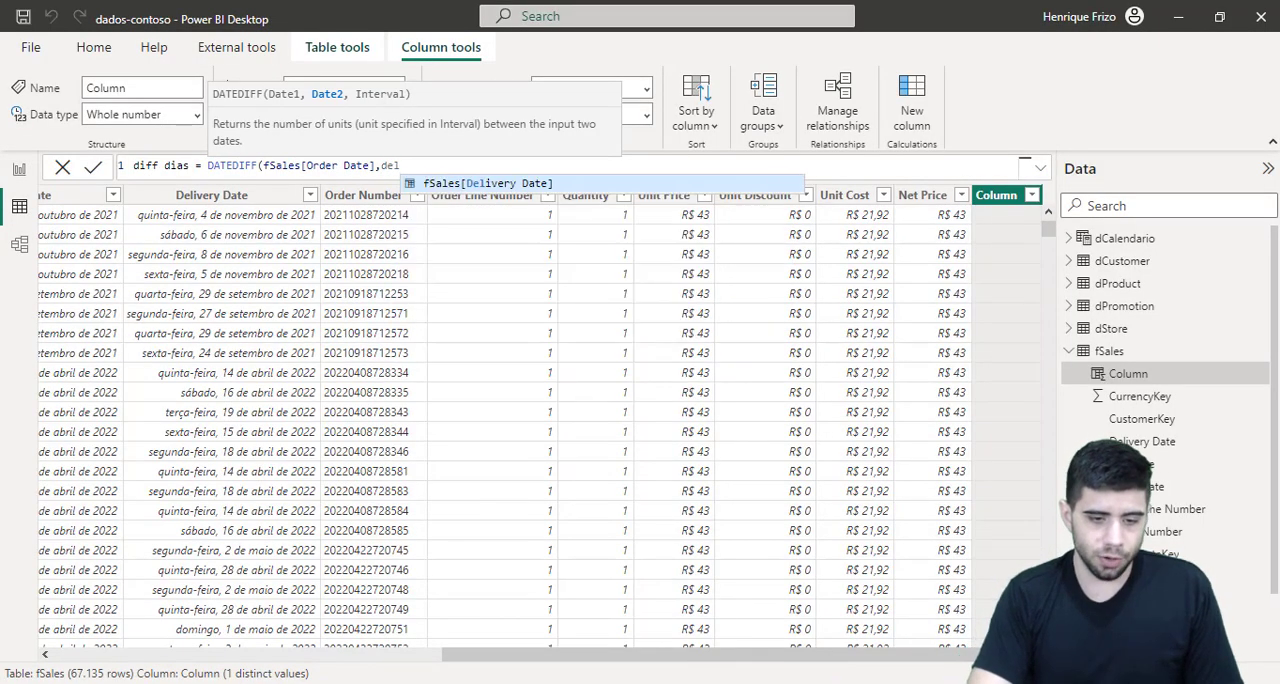
key(Tab)
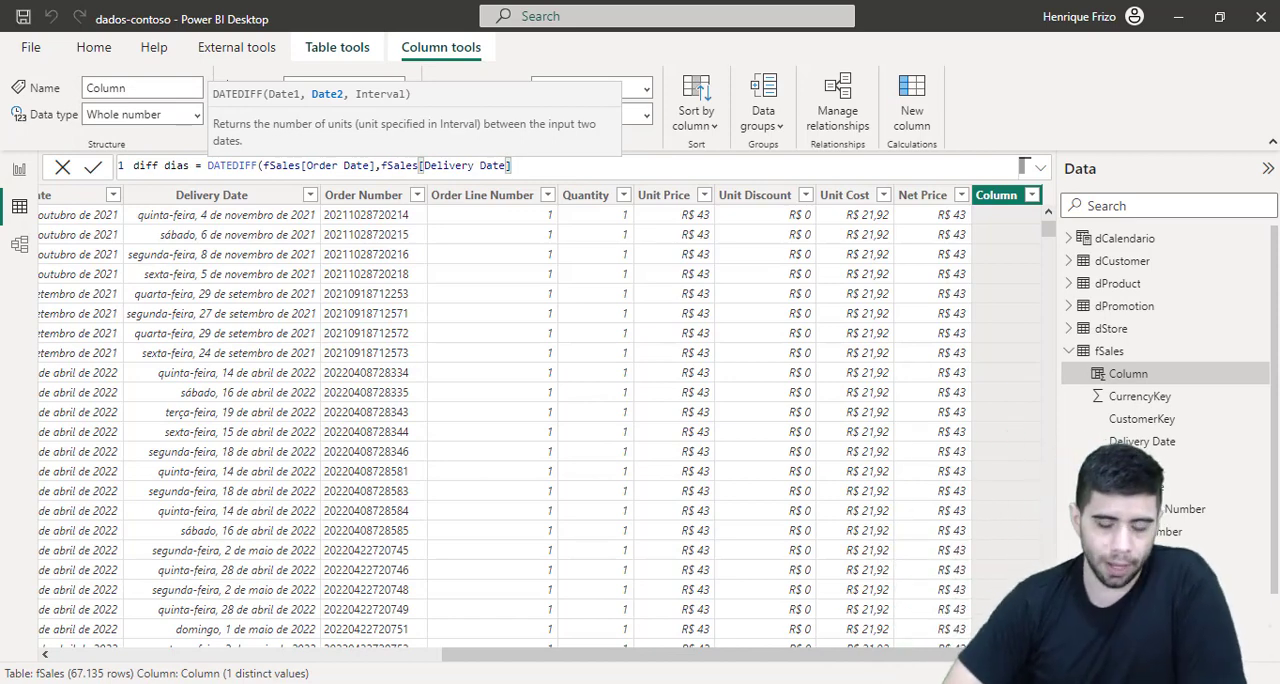
Step: Bring up the DATEDIFF interval options and mark each one from DAY to YEAR in red, and clear the marks
text(,)
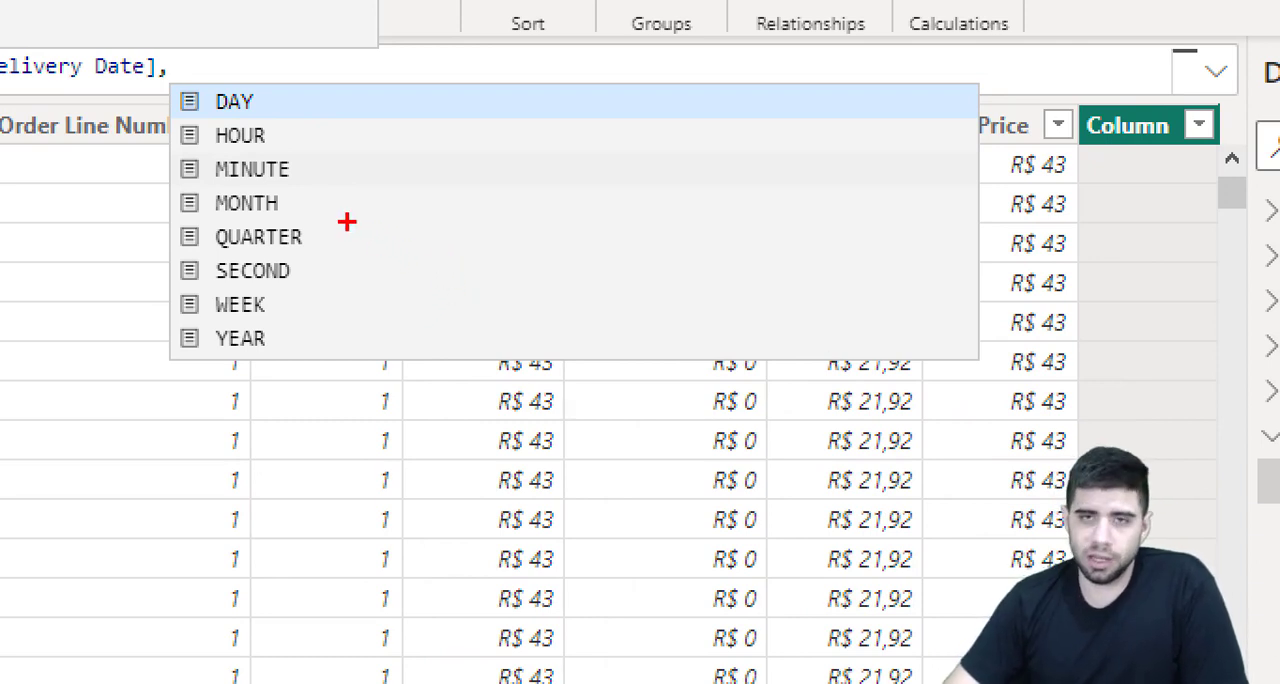
drag(258, 90, 290, 76)
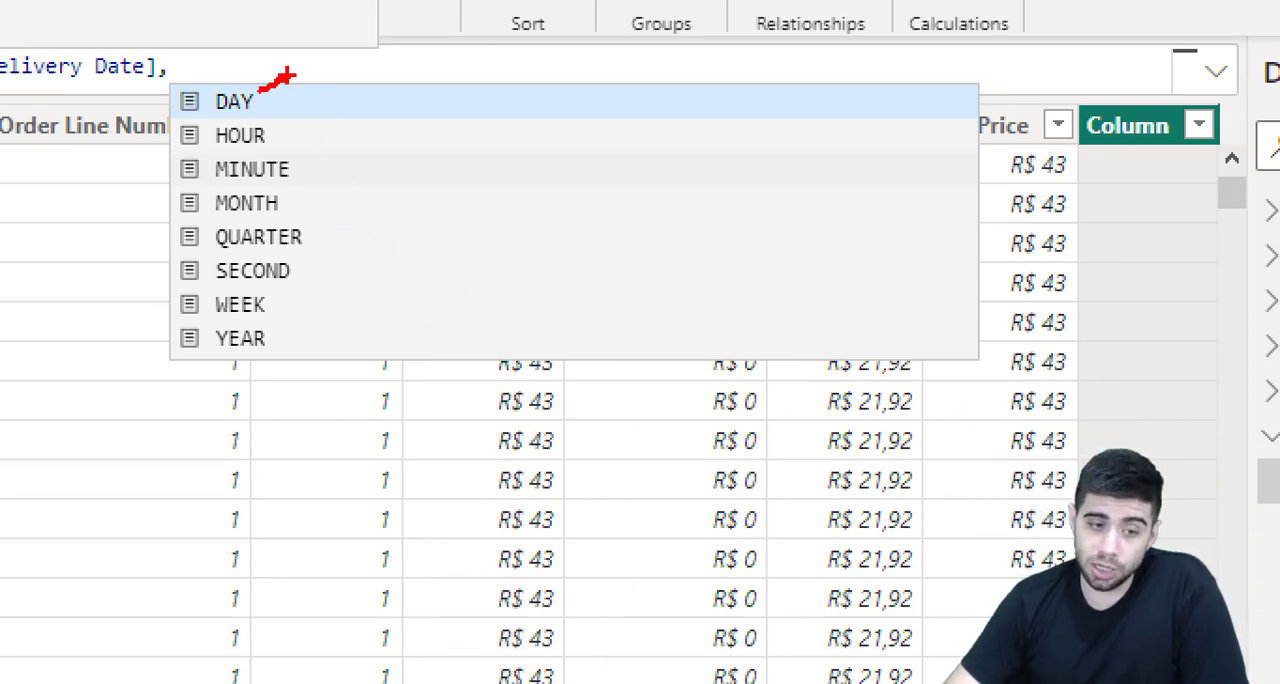
drag(279, 121, 331, 95)
drag(303, 178, 348, 140)
drag(311, 209, 352, 185)
drag(335, 252, 396, 203)
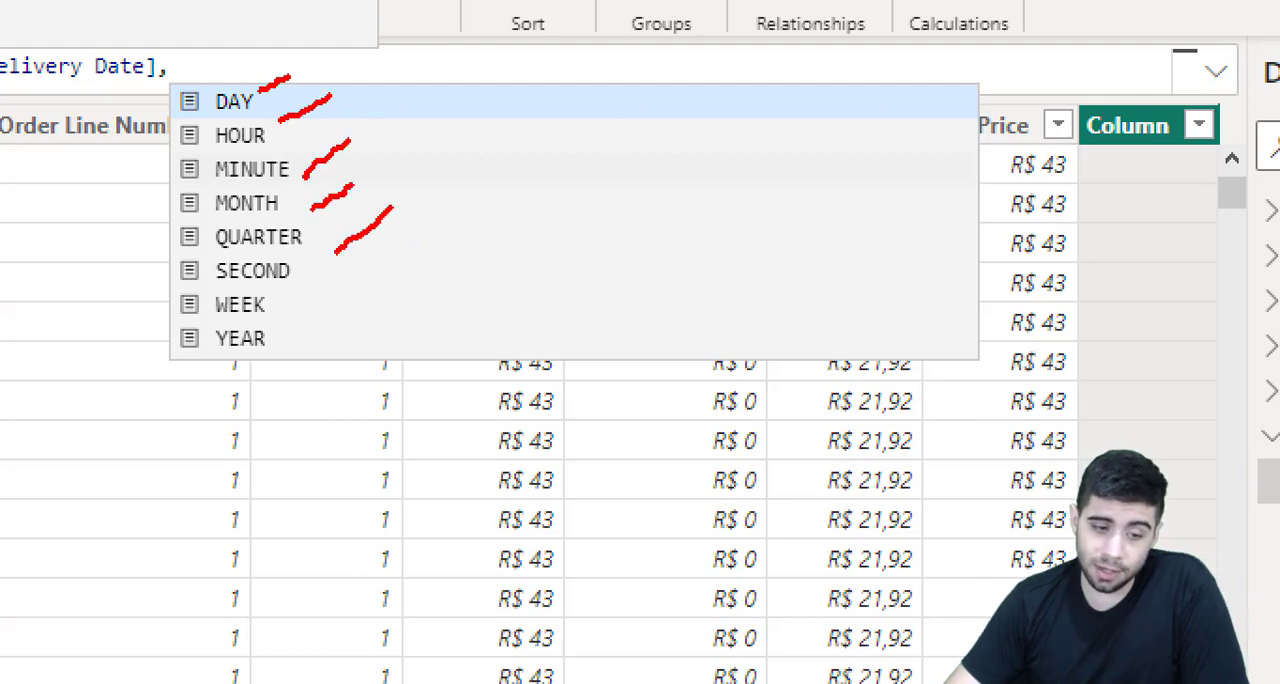
drag(340, 283, 370, 240)
drag(307, 302, 332, 272)
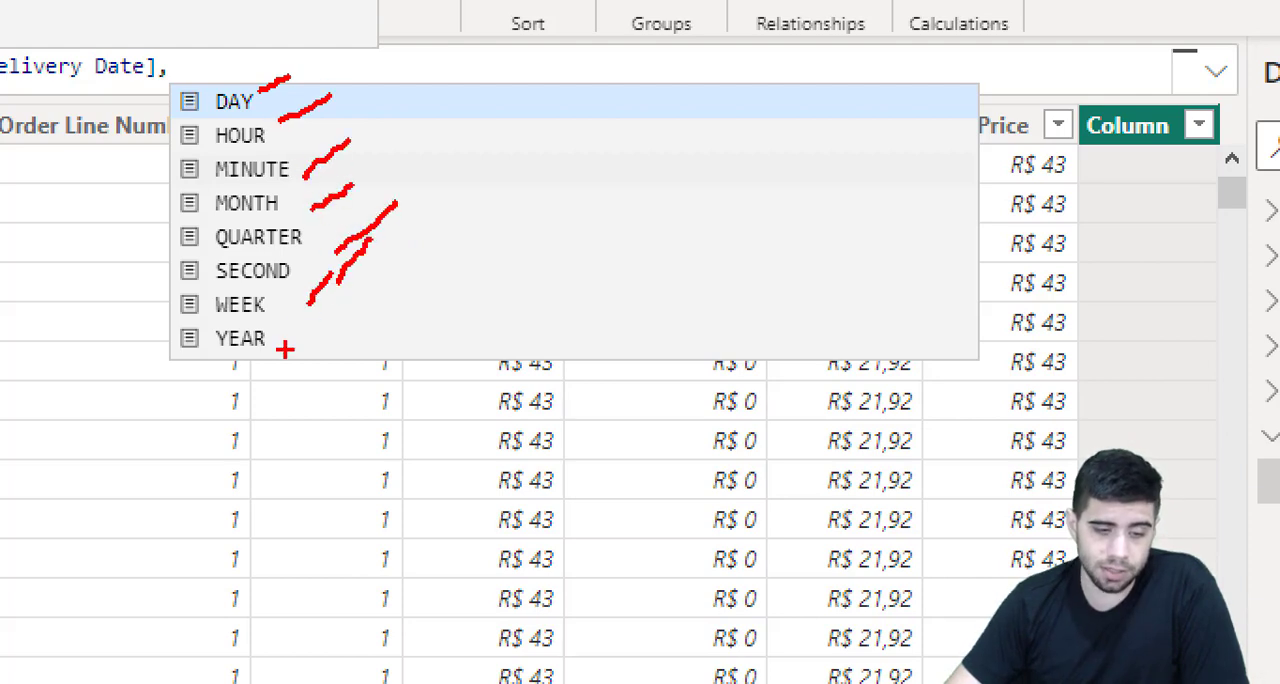
drag(284, 348, 335, 308)
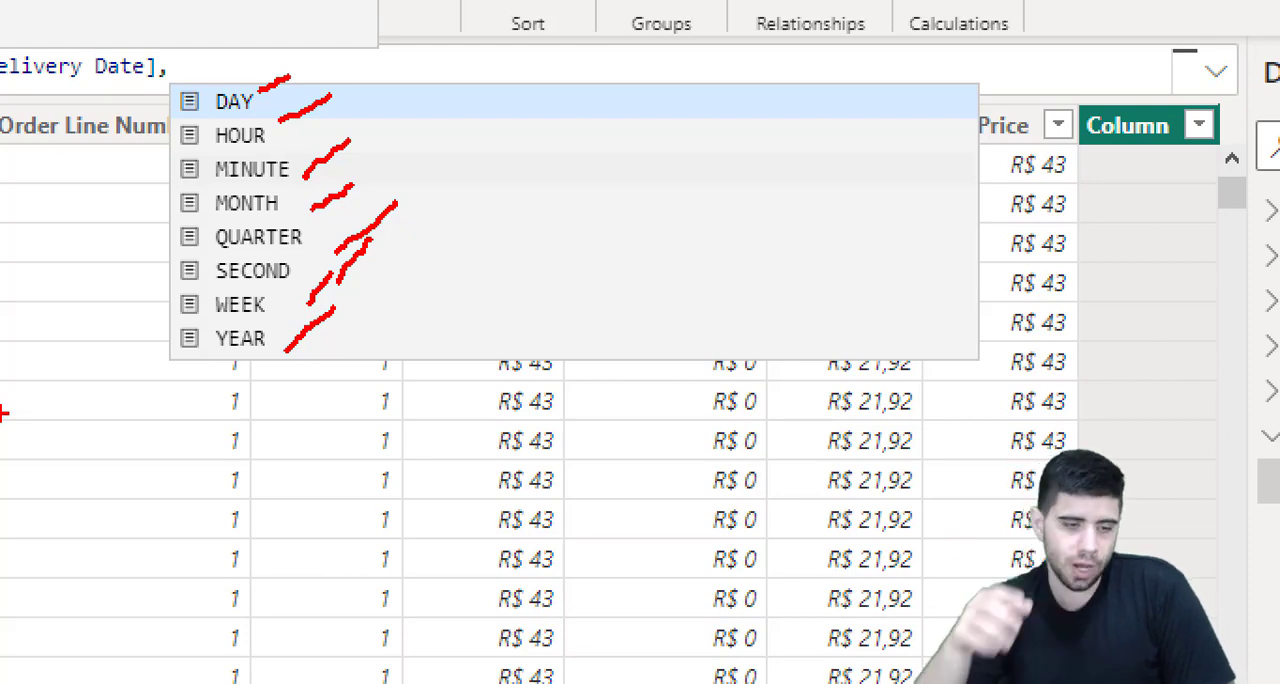
key(Escape)
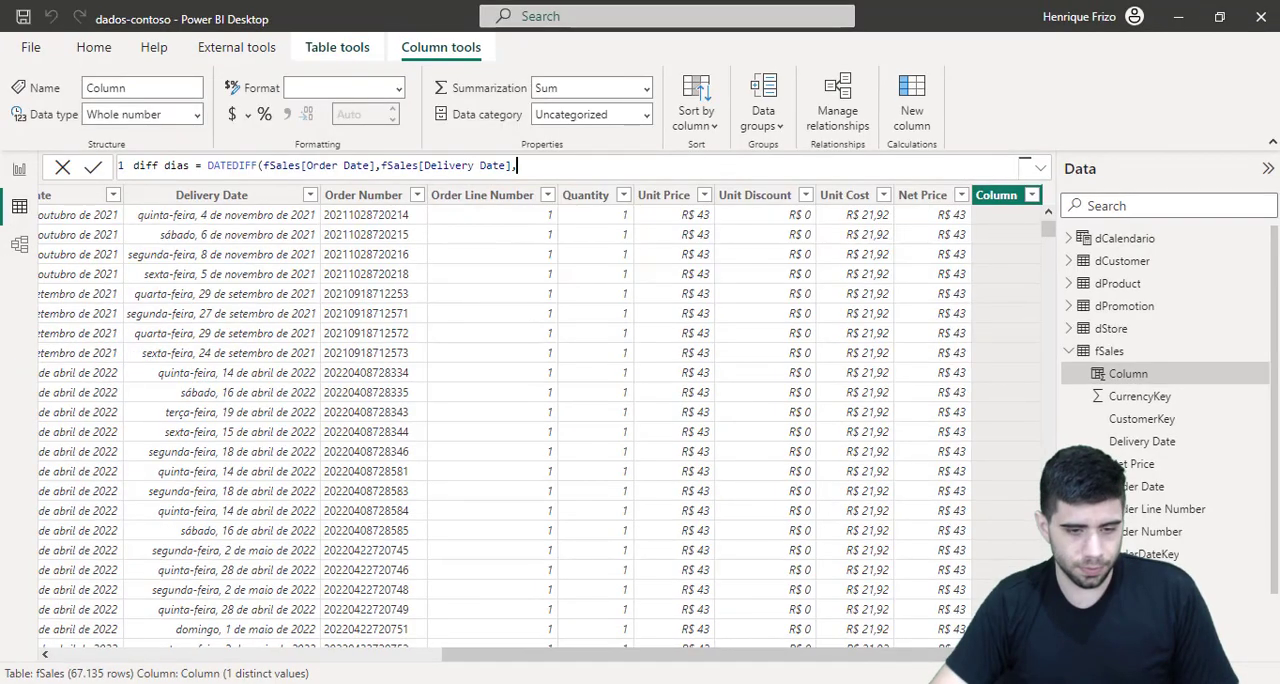
Step: Complete the diff dias formula with the DAY interval and a closing parenthesis, and commit it
text(DAY))
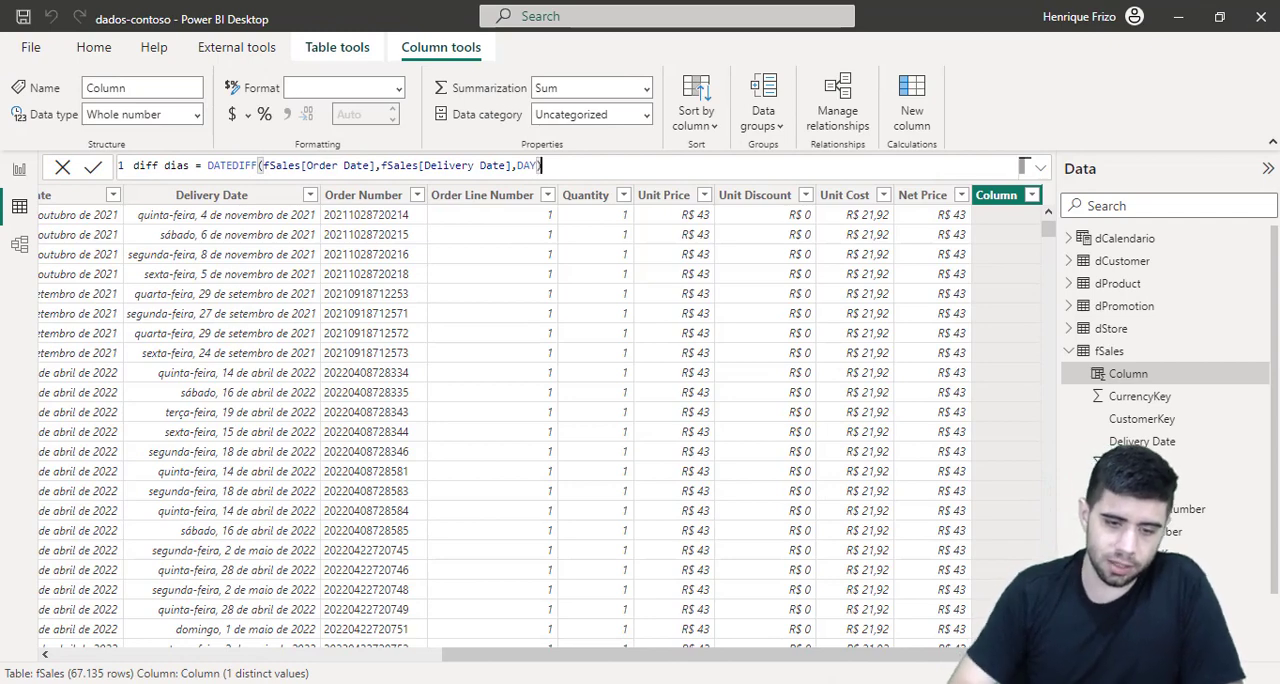
key(Return)
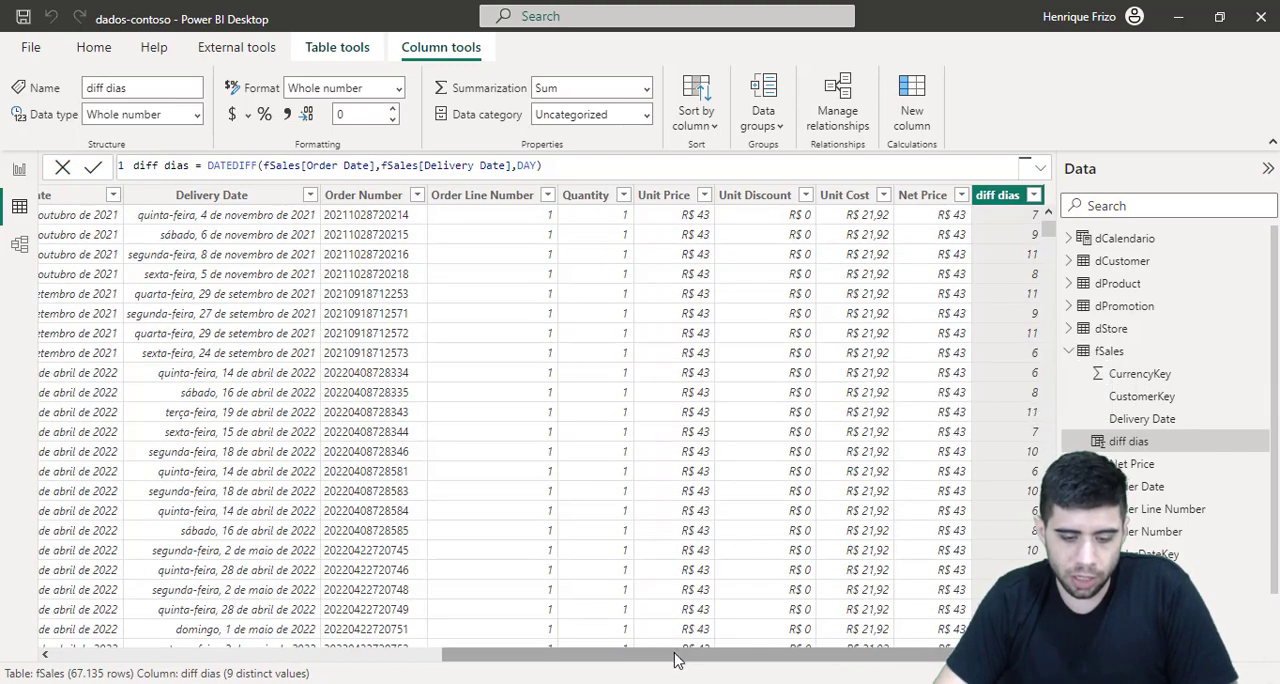
Step: Compare the Order Date and Delivery Date columns with the values in the diff dias column
drag(660, 652, 555, 652)
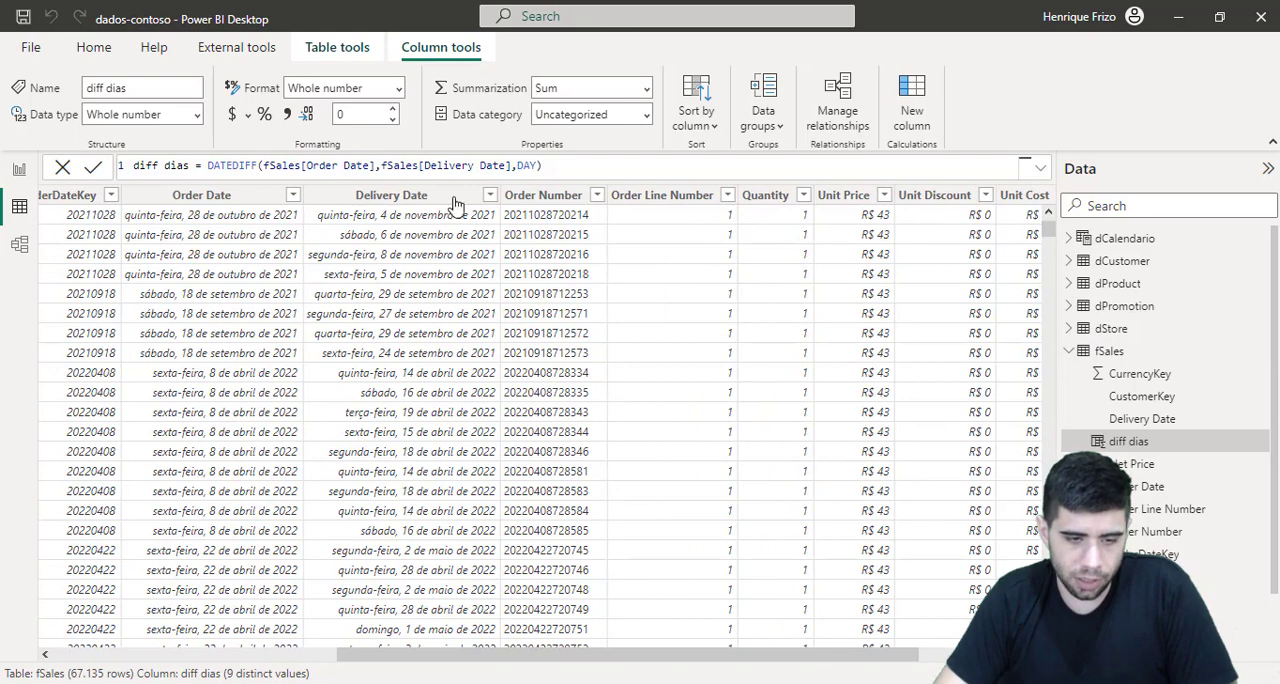
click(378, 196)
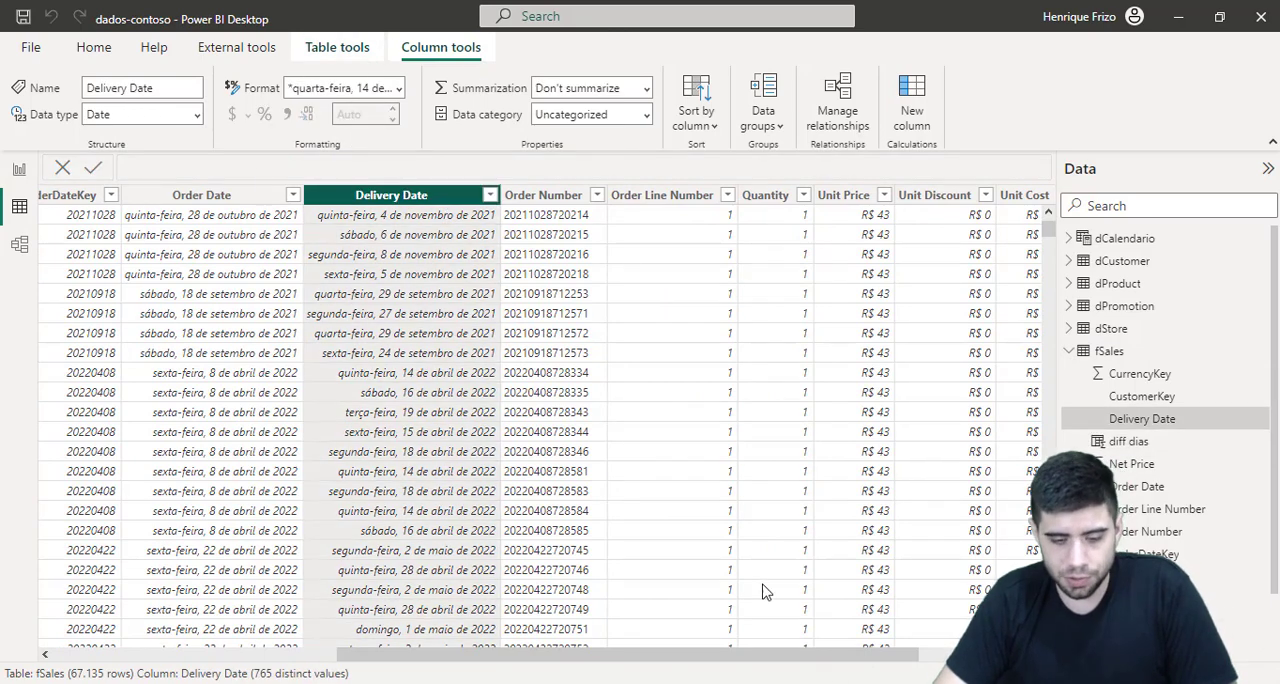
drag(808, 655, 916, 655)
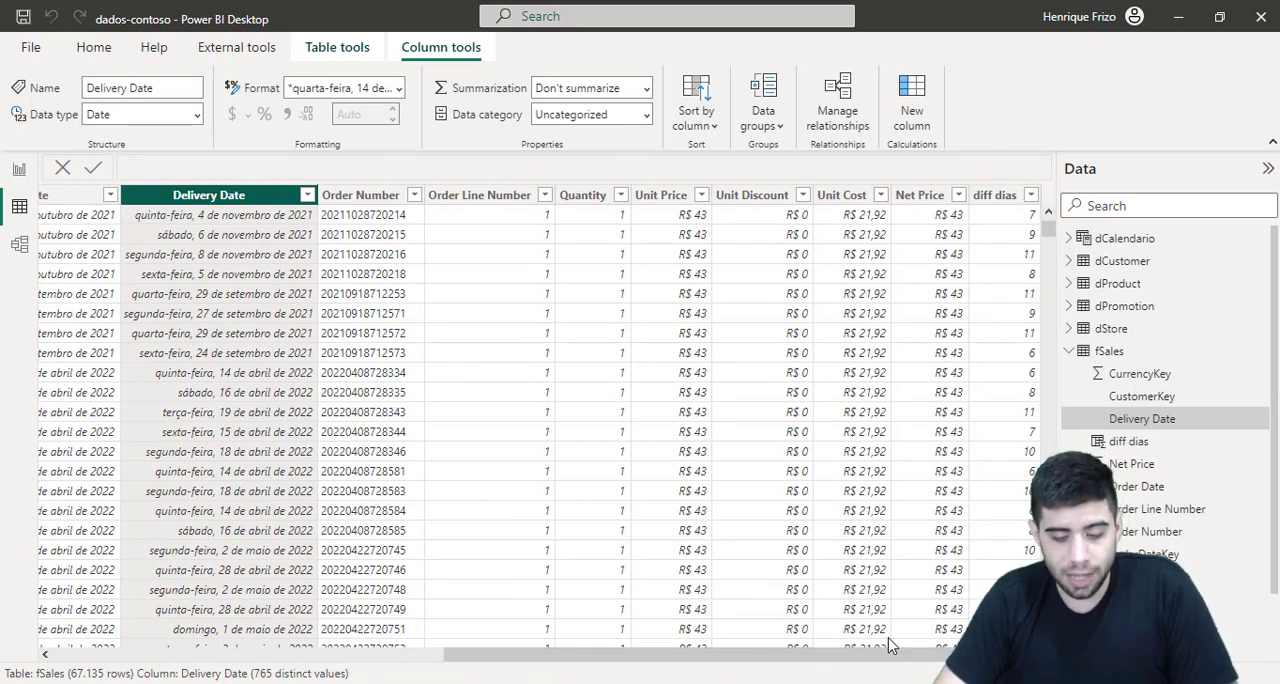
Step: Select the diff dias column and review its DATEDIFF formula against the Order Date and Delivery Date columns
drag(888, 655, 760, 655)
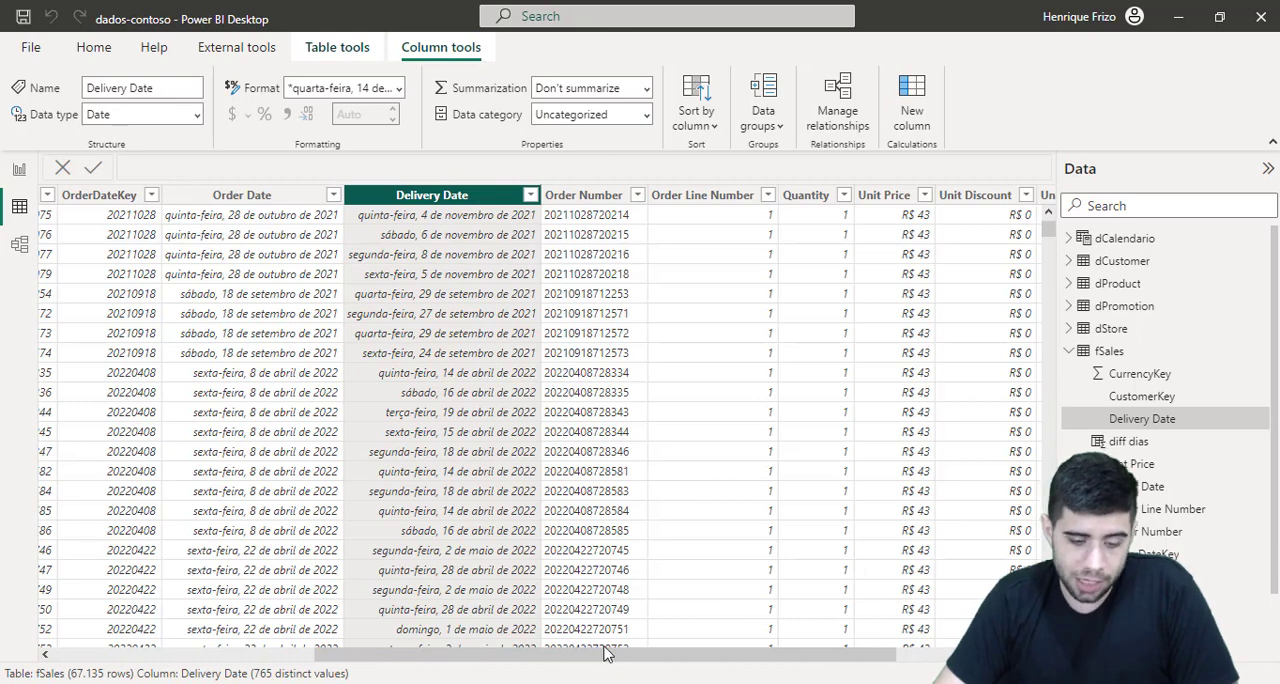
drag(605, 652, 784, 645)
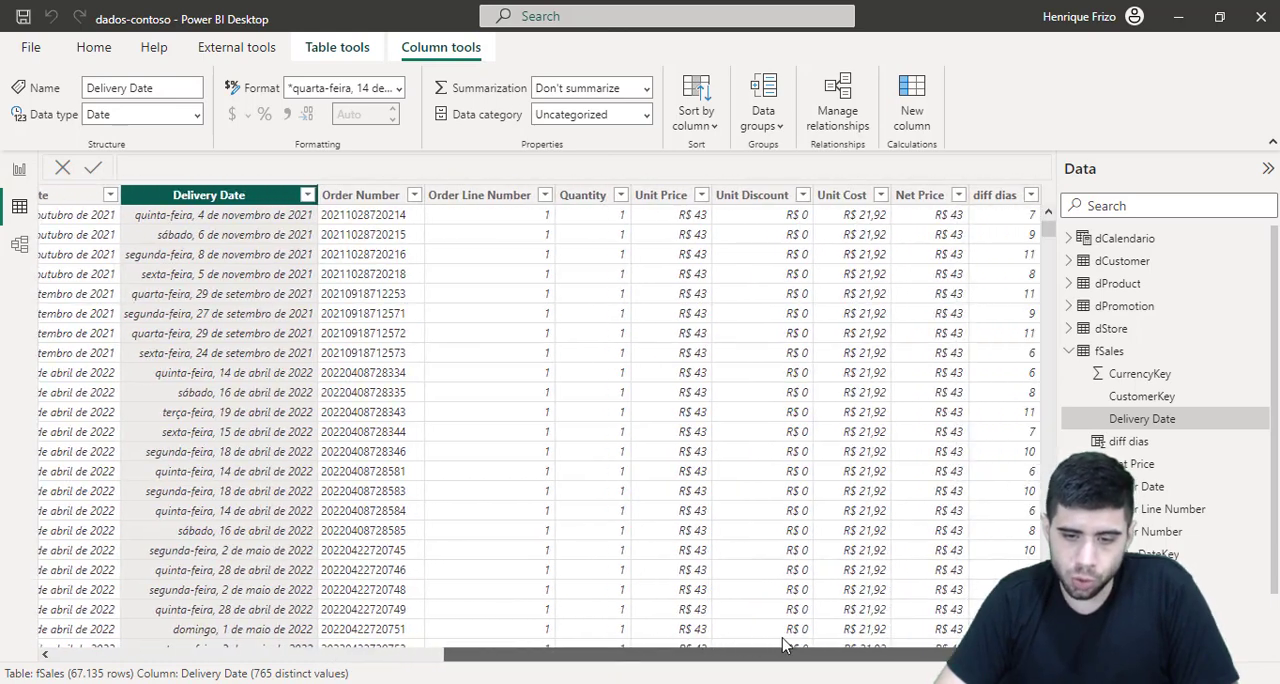
click(1000, 199)
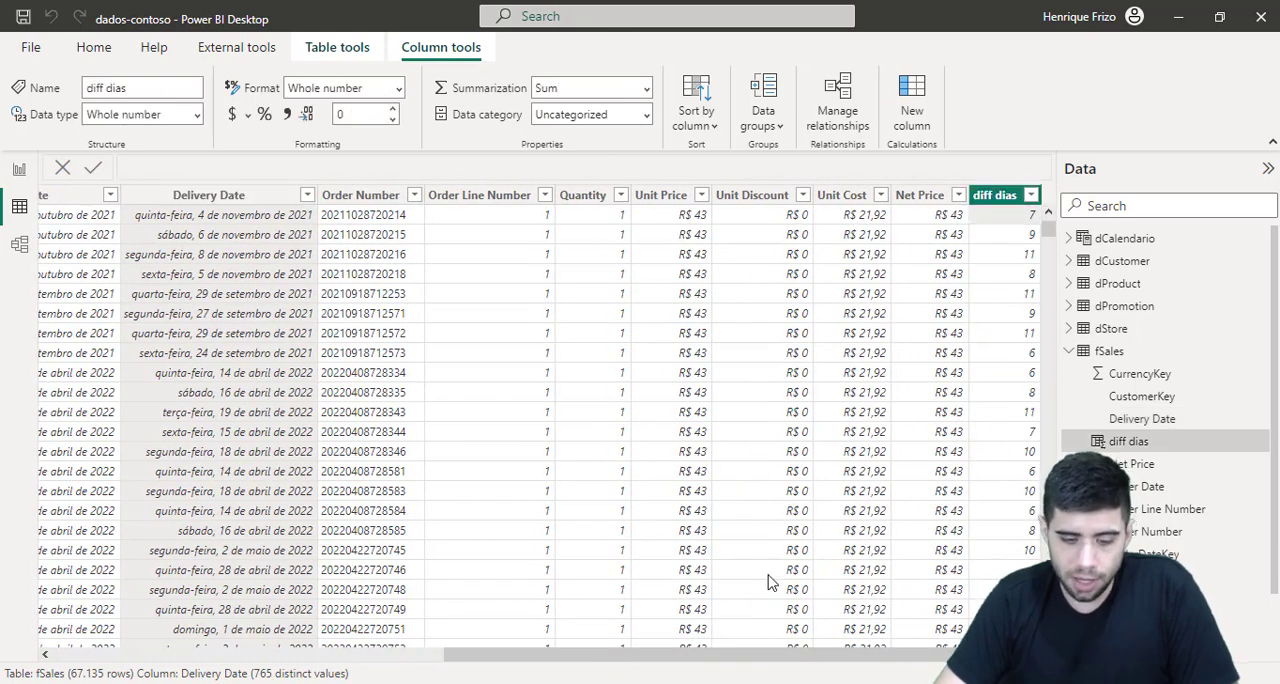
drag(749, 660, 598, 652)
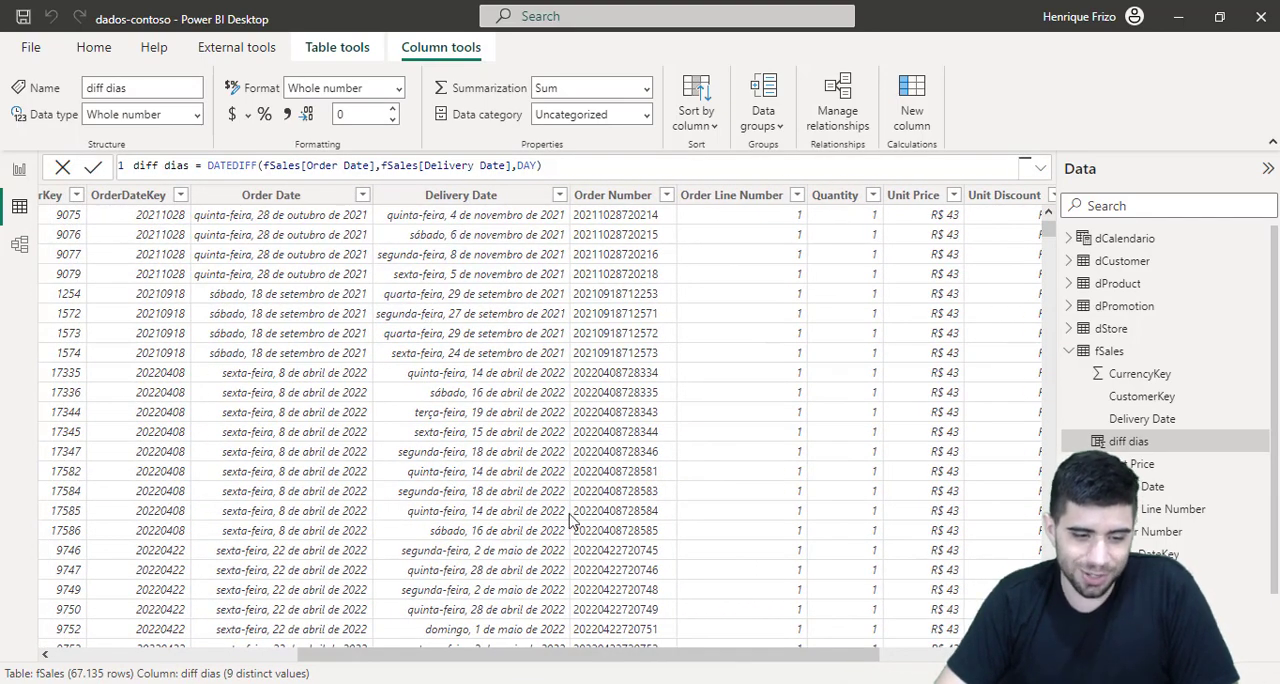
drag(583, 660, 730, 660)
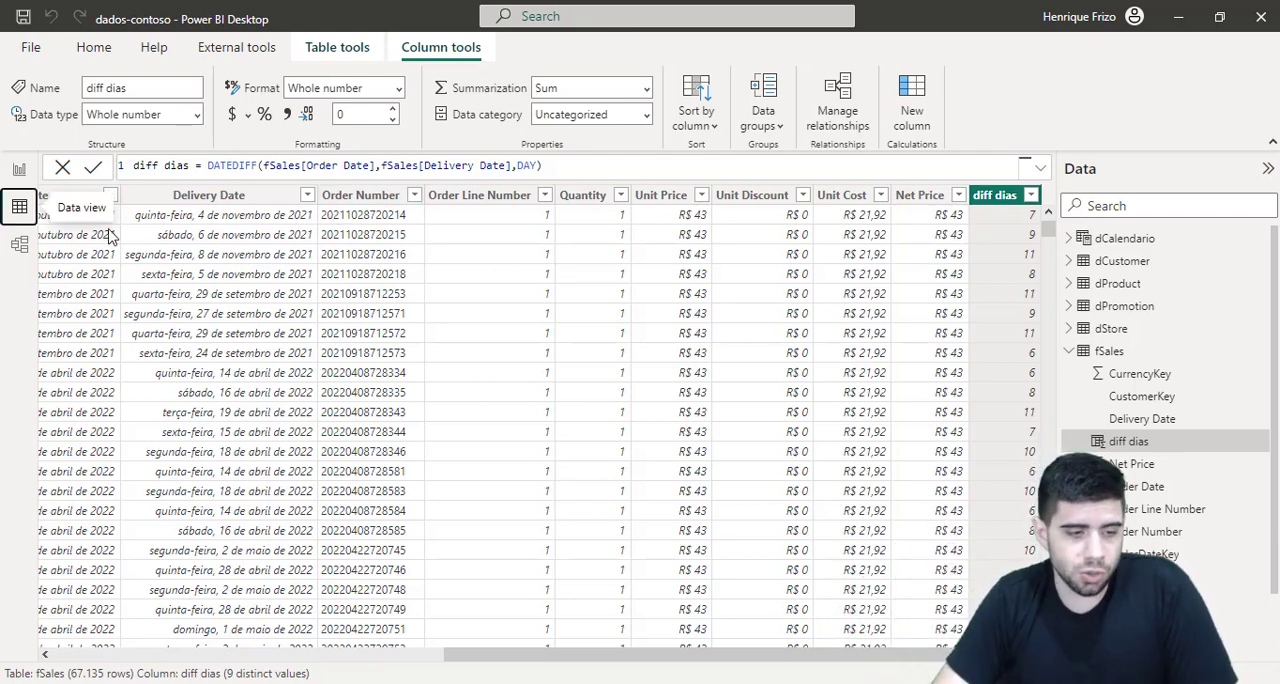
Step: Switch to the report view and start a new measure named Medias dias in the fSales table
click(18, 172)
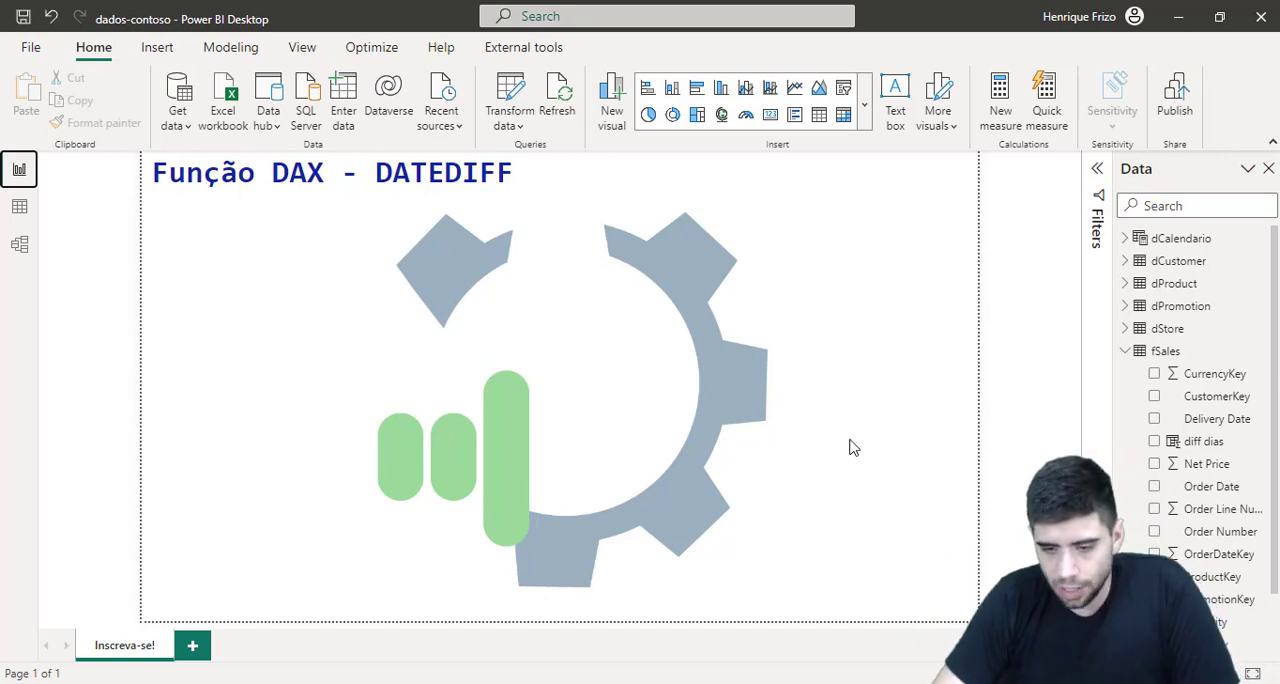
right_click(1166, 357)
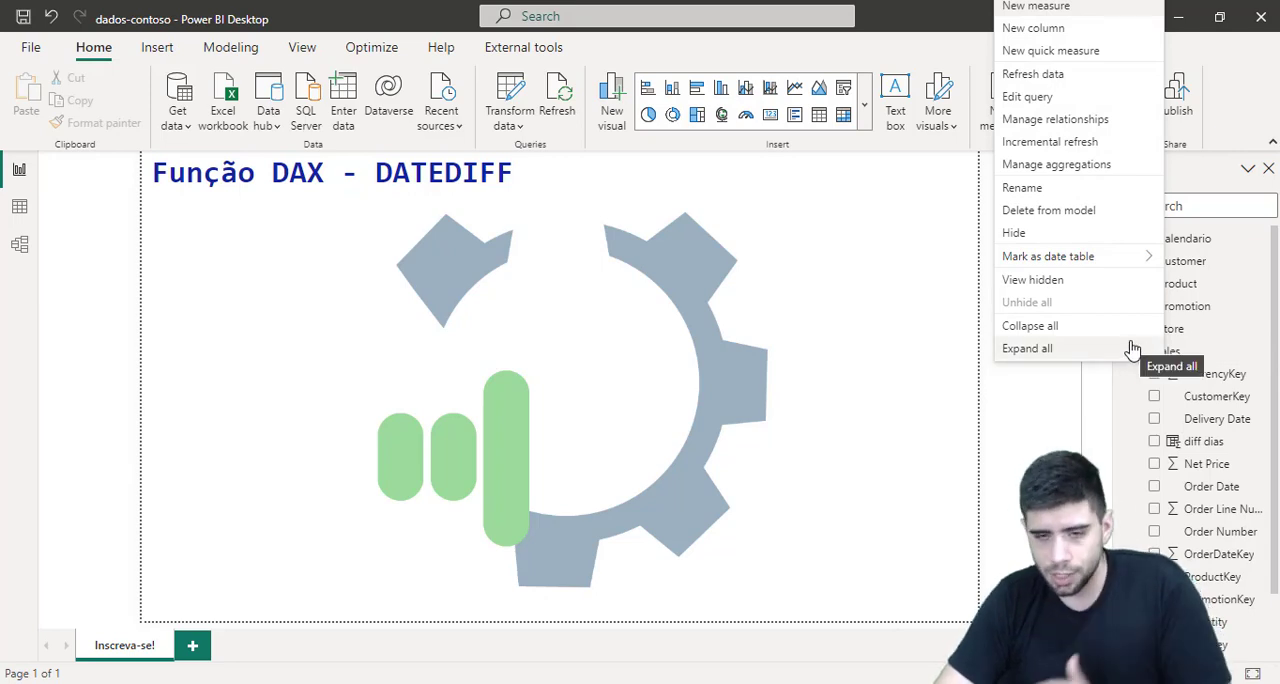
click(1132, 11)
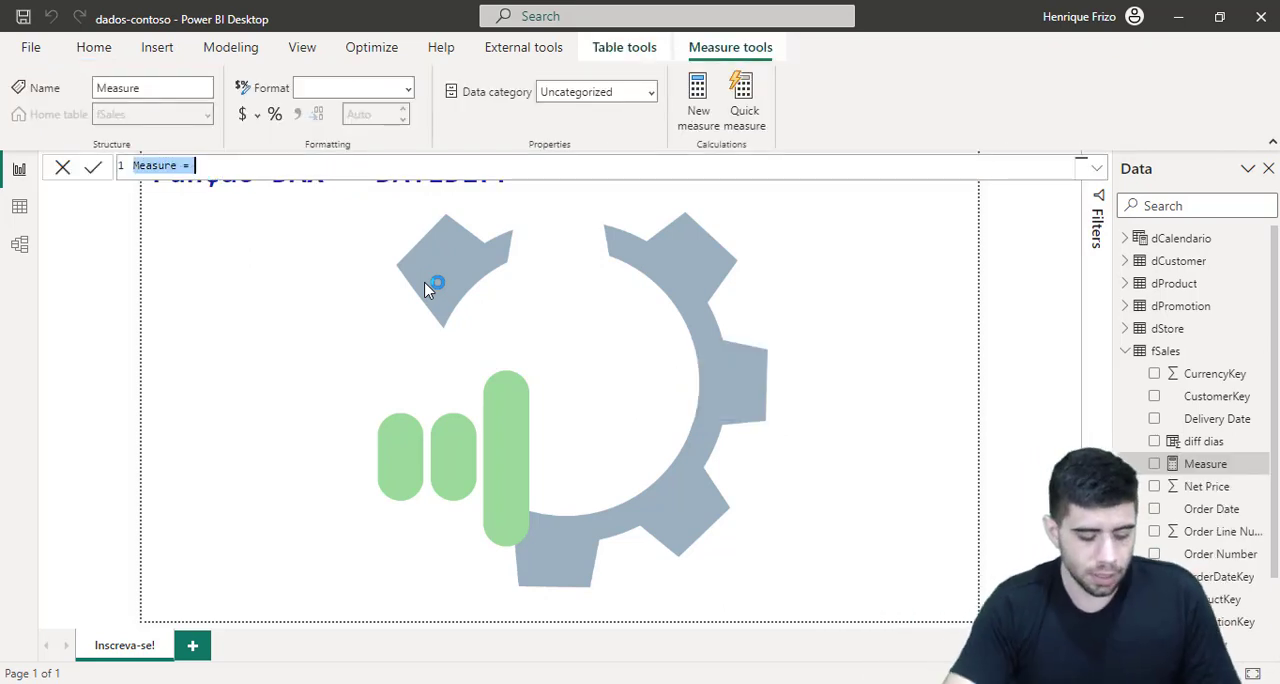
text(Medias)
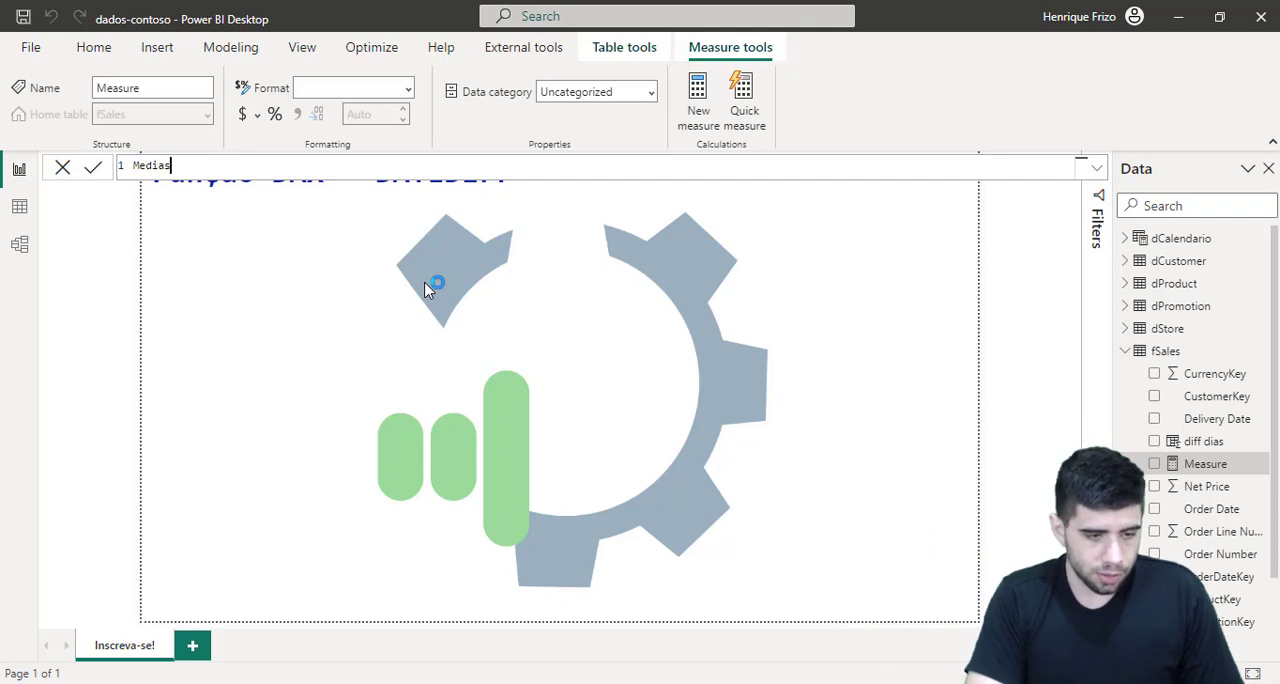
text( dias =)
key(shift+Return)
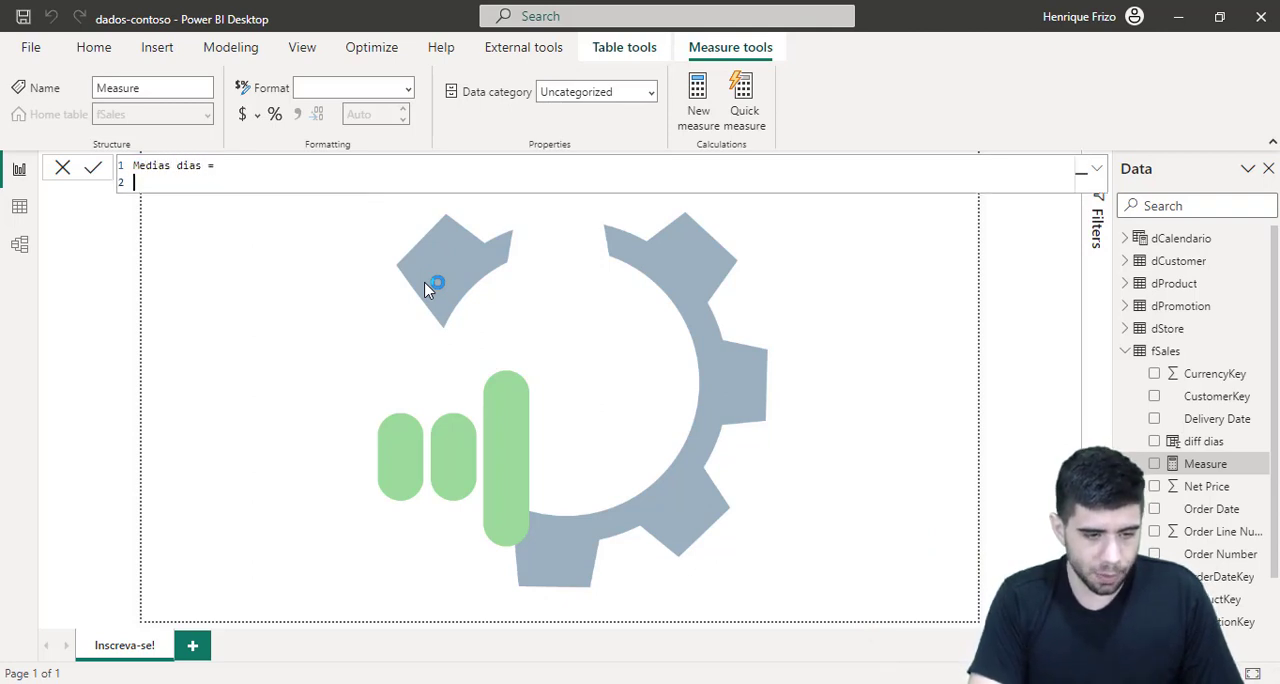
Step: Begin the measure's formula with AVERAGEX on its own line and give fSales as the table argument
text(avera)
key(Down)
key(Down)
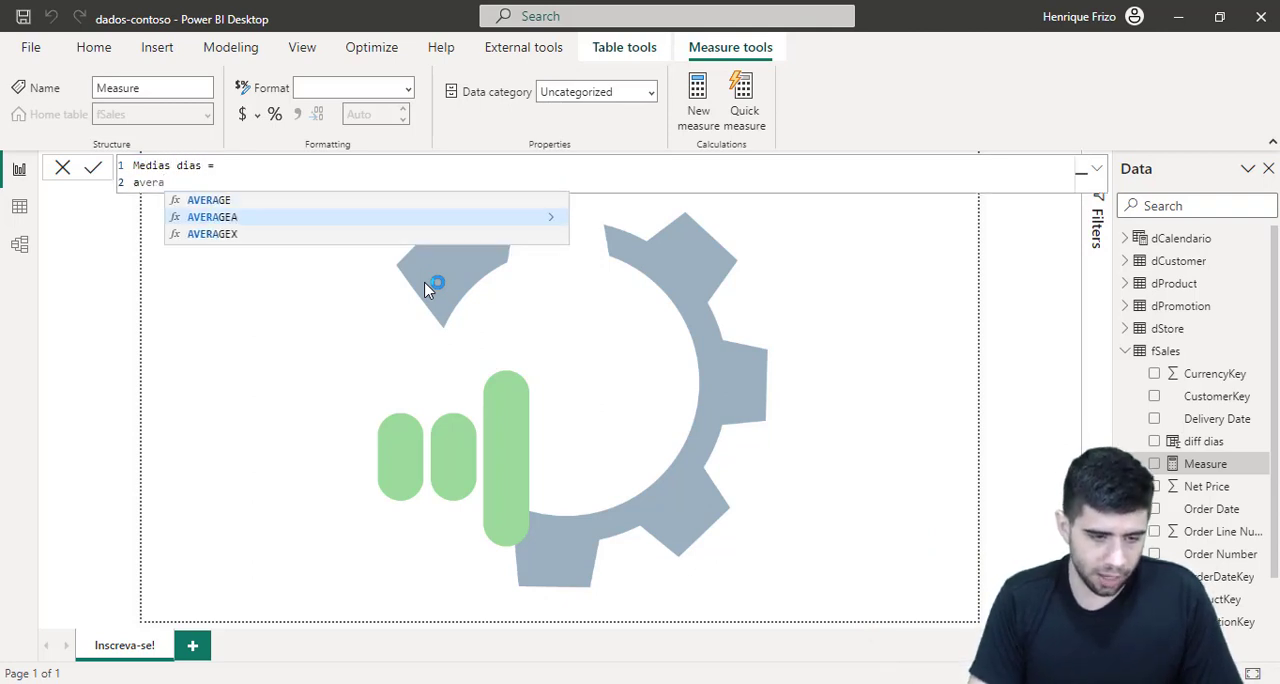
key(Tab)
key(shift+Return)
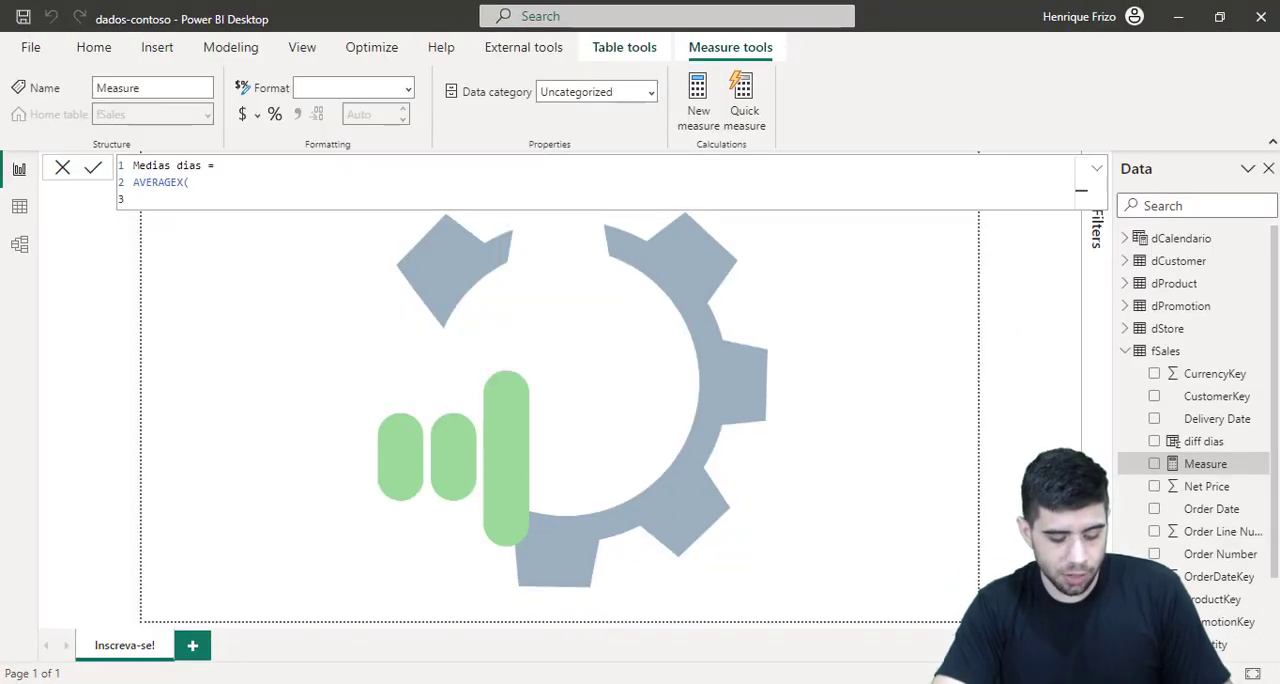
text(fsa)
key(Tab)
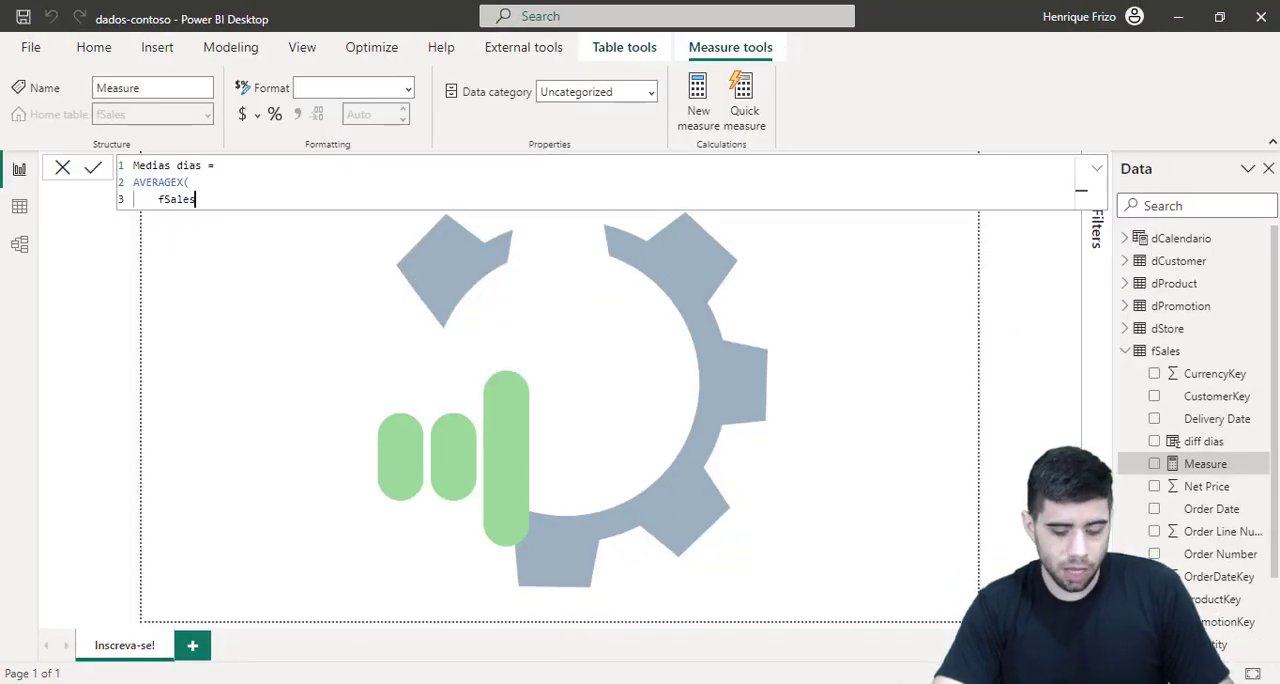
text(,)
key(shift+Return)
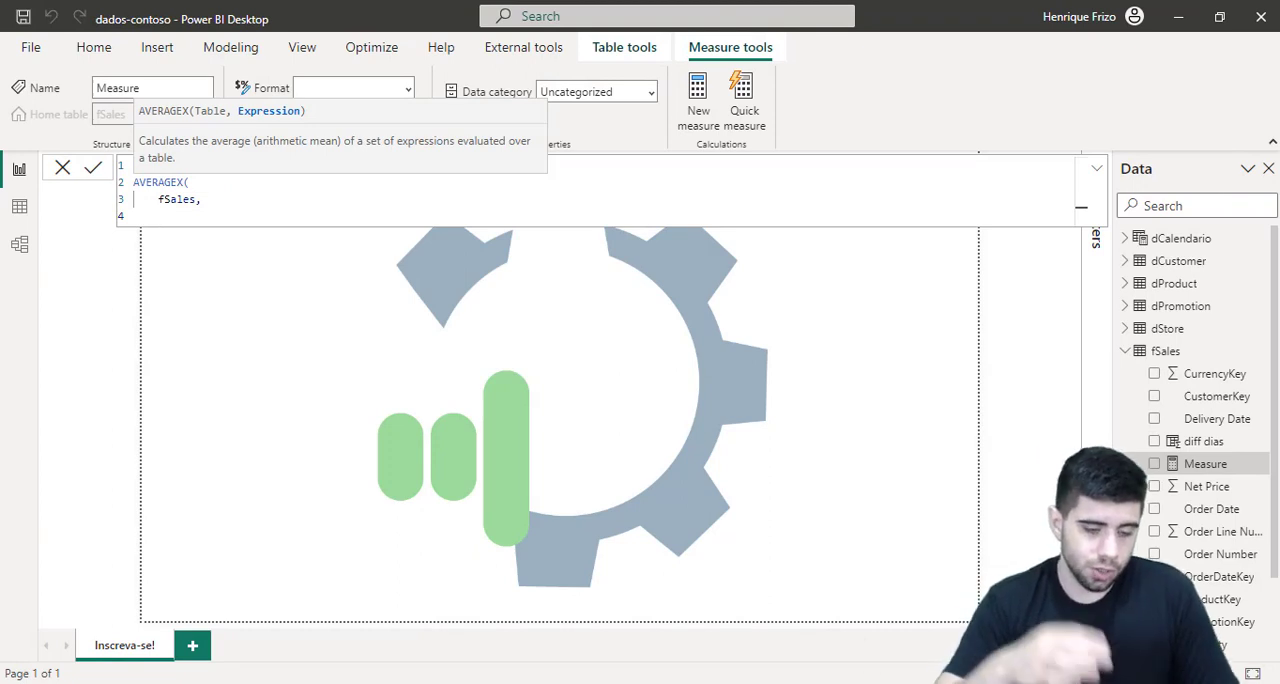
Step: Zoom in on the AVERAGEX syntax hint, box its Expression argument in red, and clear the mark
key(ctrl+1)
click(170, 107)
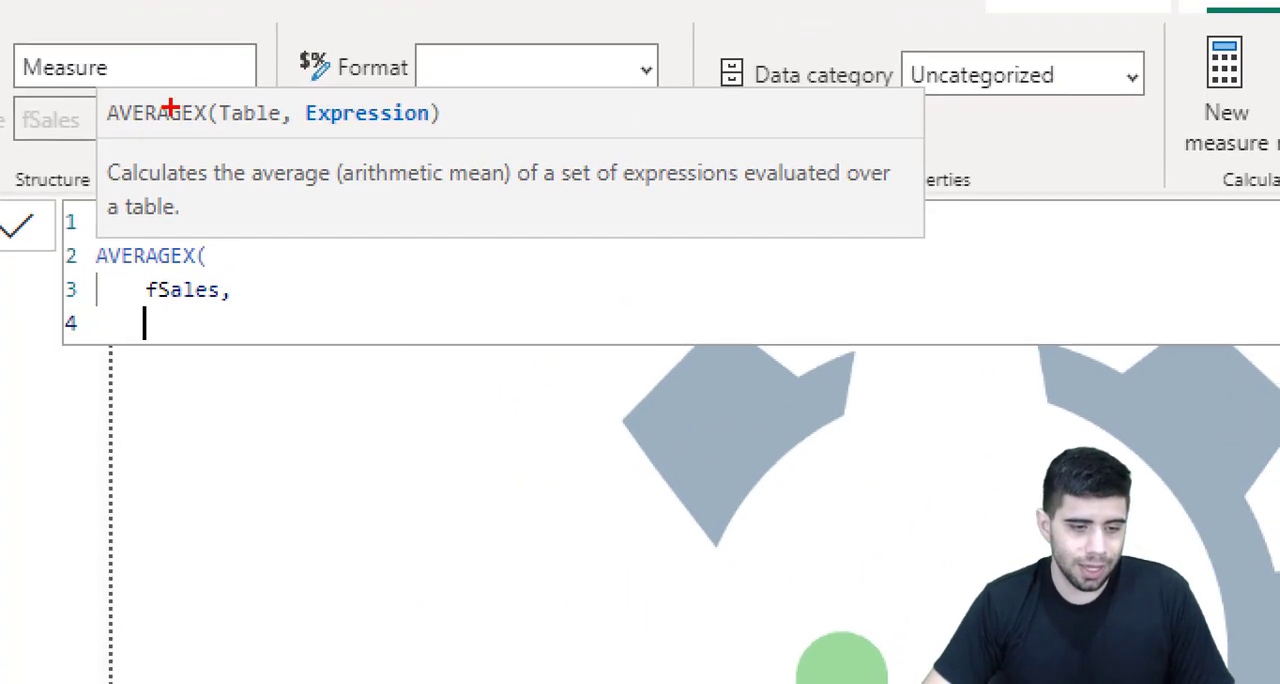
mouse_move(298, 72)
mouse_down()
mouse_move(325, 158)
mouse_move(462, 160)
mouse_move(458, 143)
mouse_up()
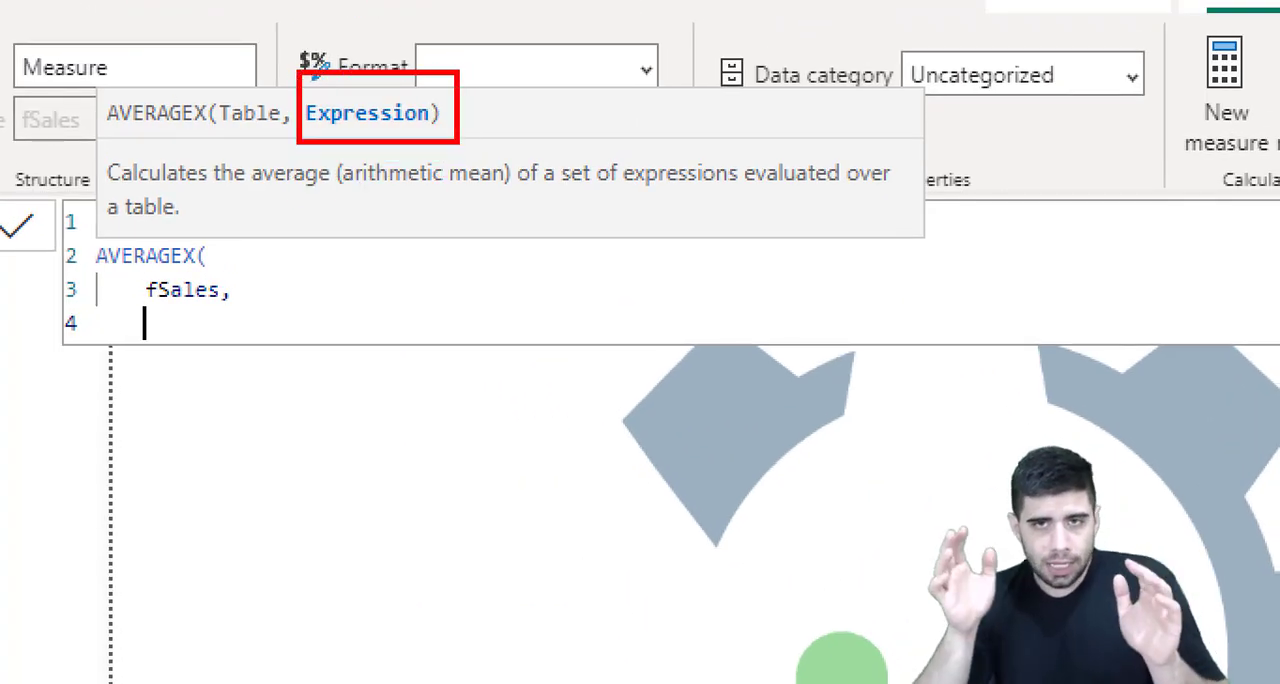
key(Escape)
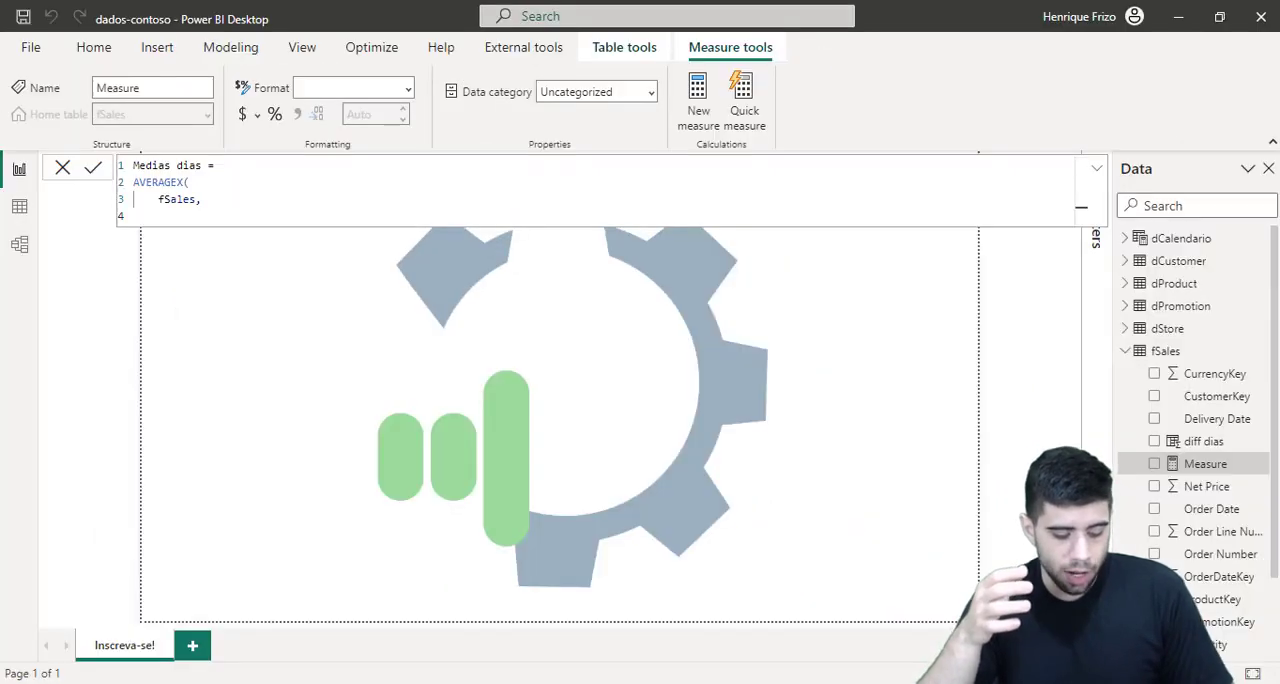
Step: Nest DATEDIFF as the AVERAGEX expression with fSales[Order Date] as its first date
text(datedi)
key(Tab)
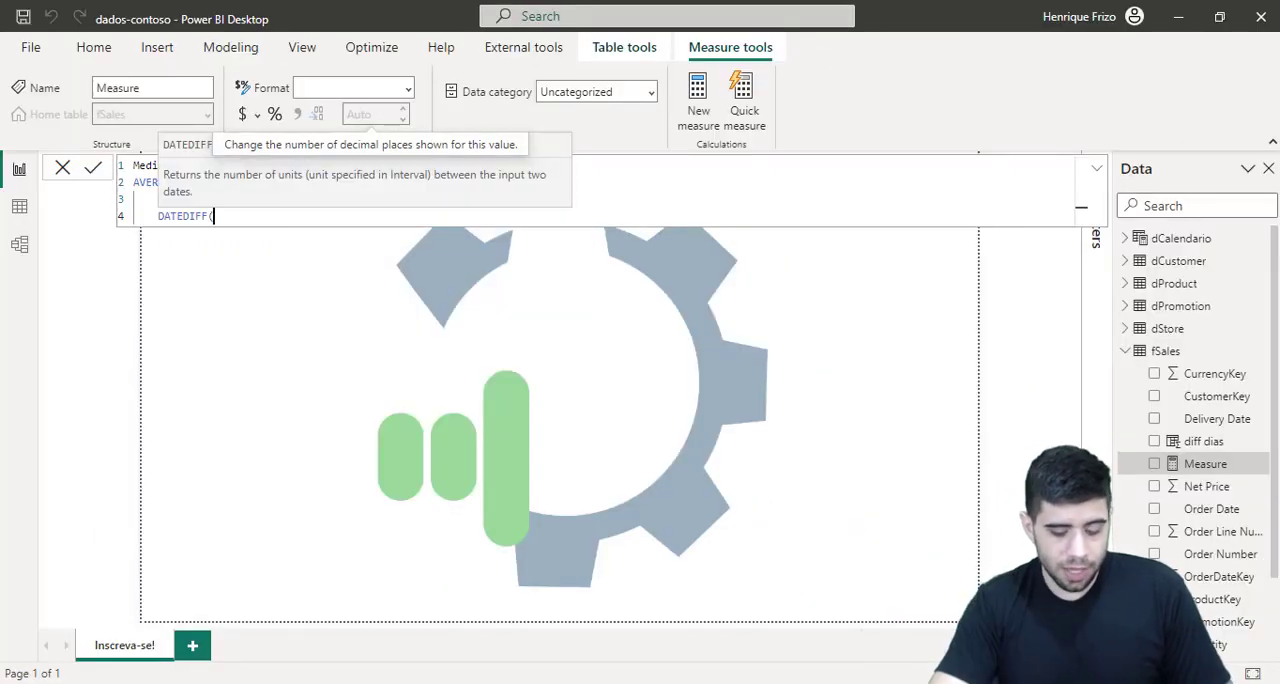
key(shift+Return)
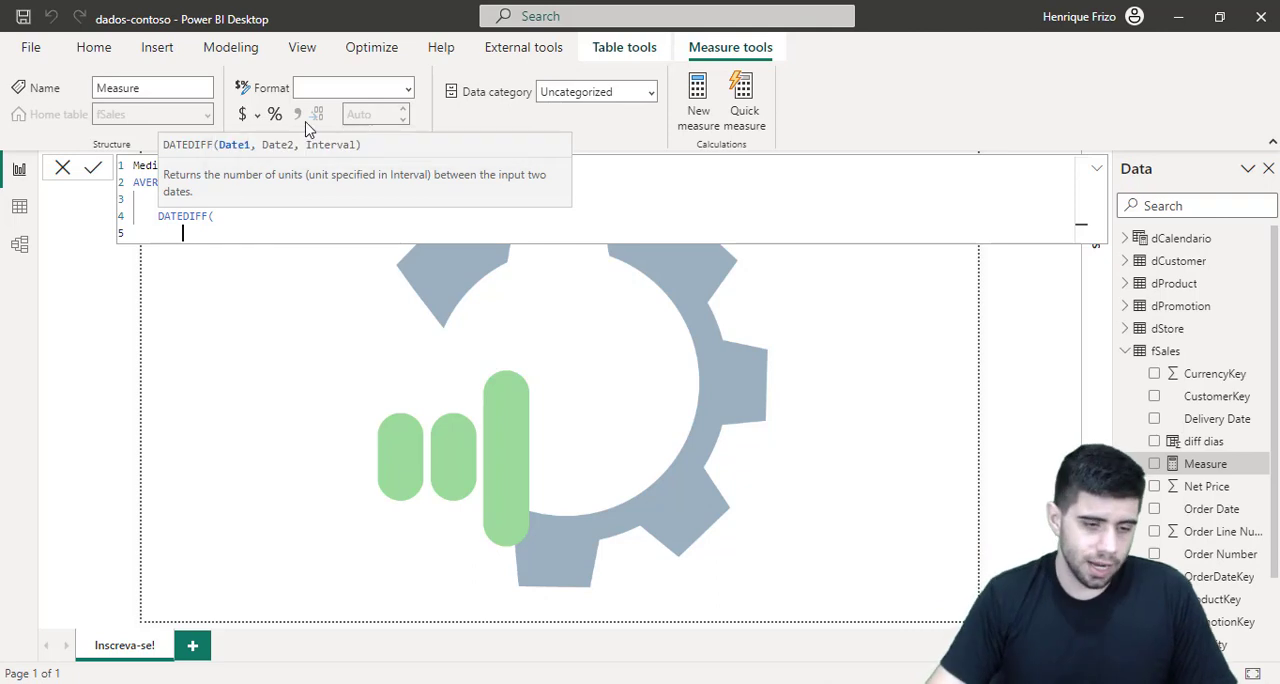
text(order)
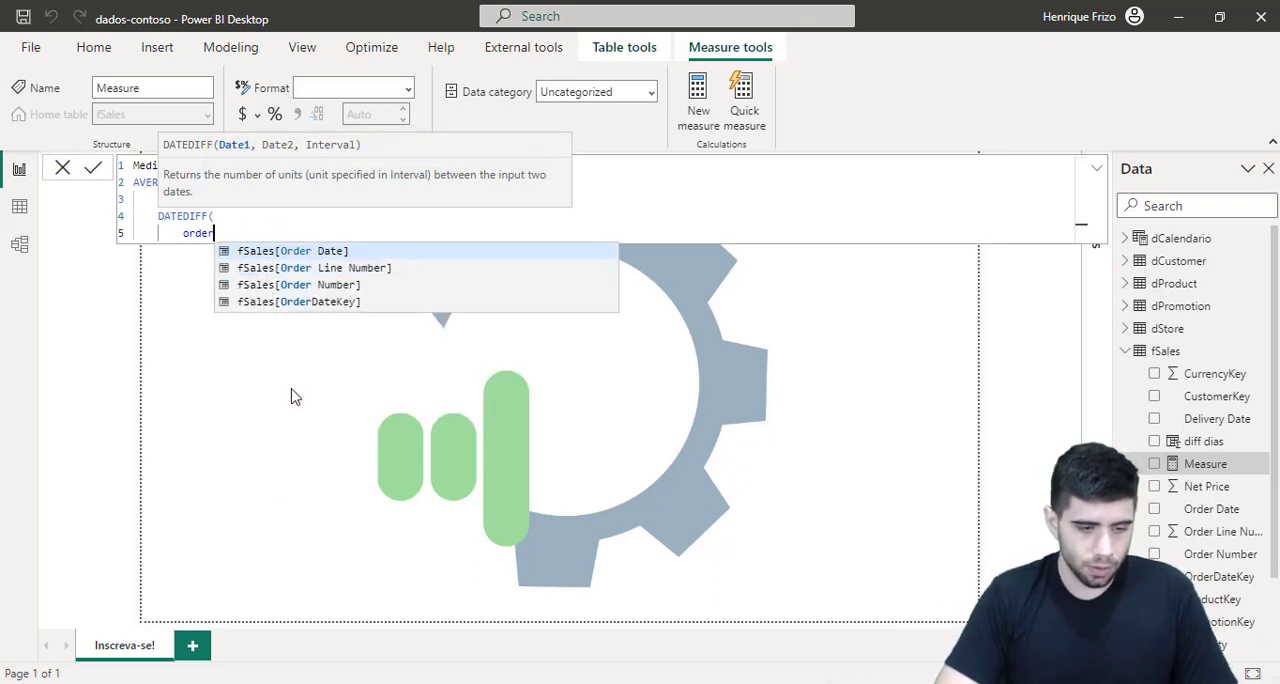
key(Tab)
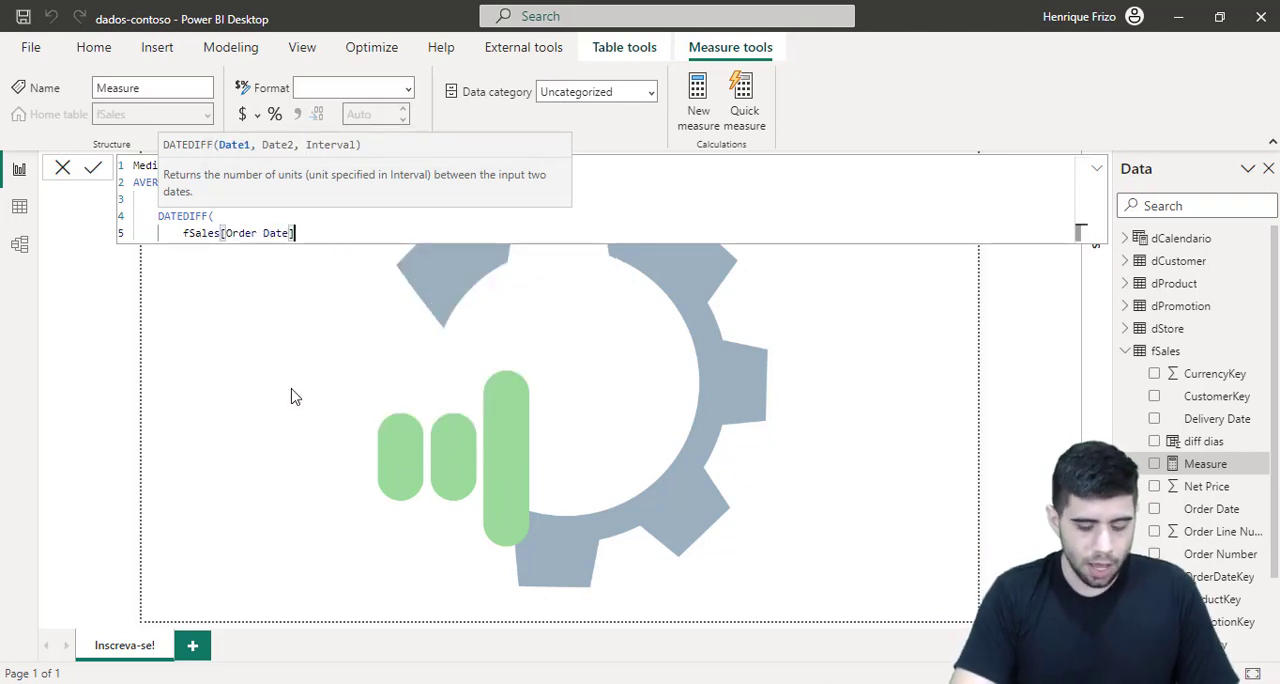
Step: Add fSales[Delivery Date] on a new line as the second date of the nested DATEDIFF
text(,)
key(Return)
text(dele)
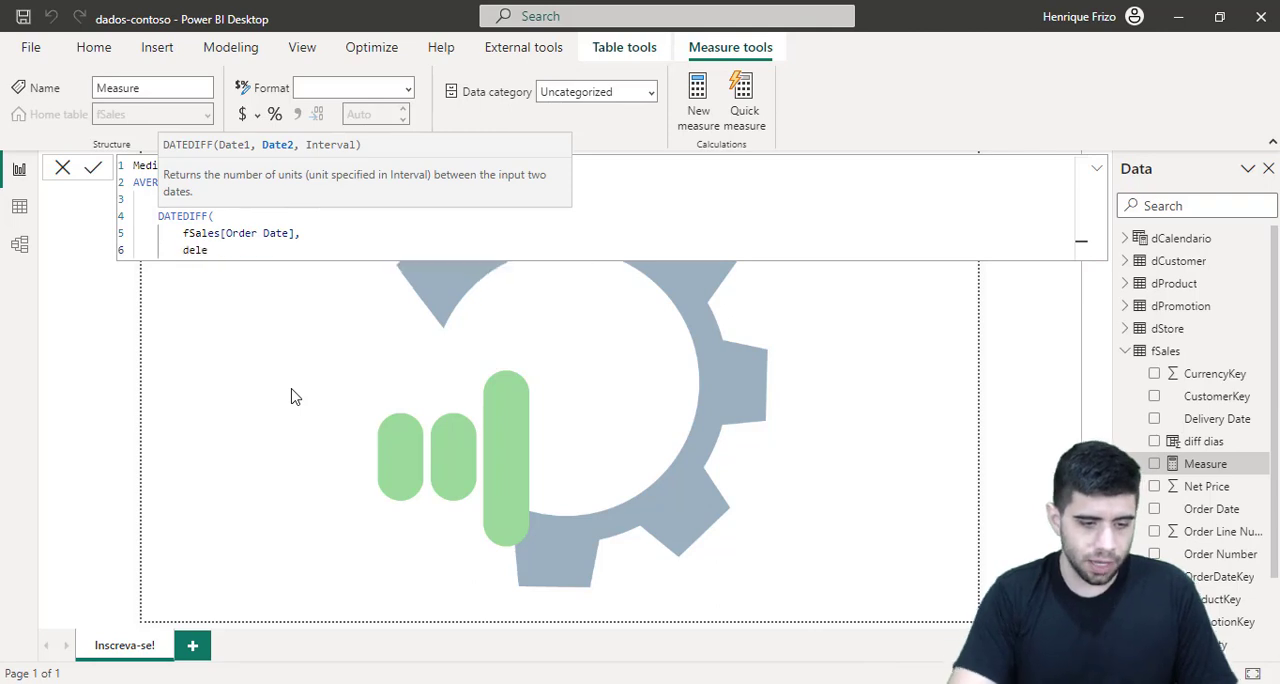
key(BackSpace)
key(Tab)
text(,)
key(Return)
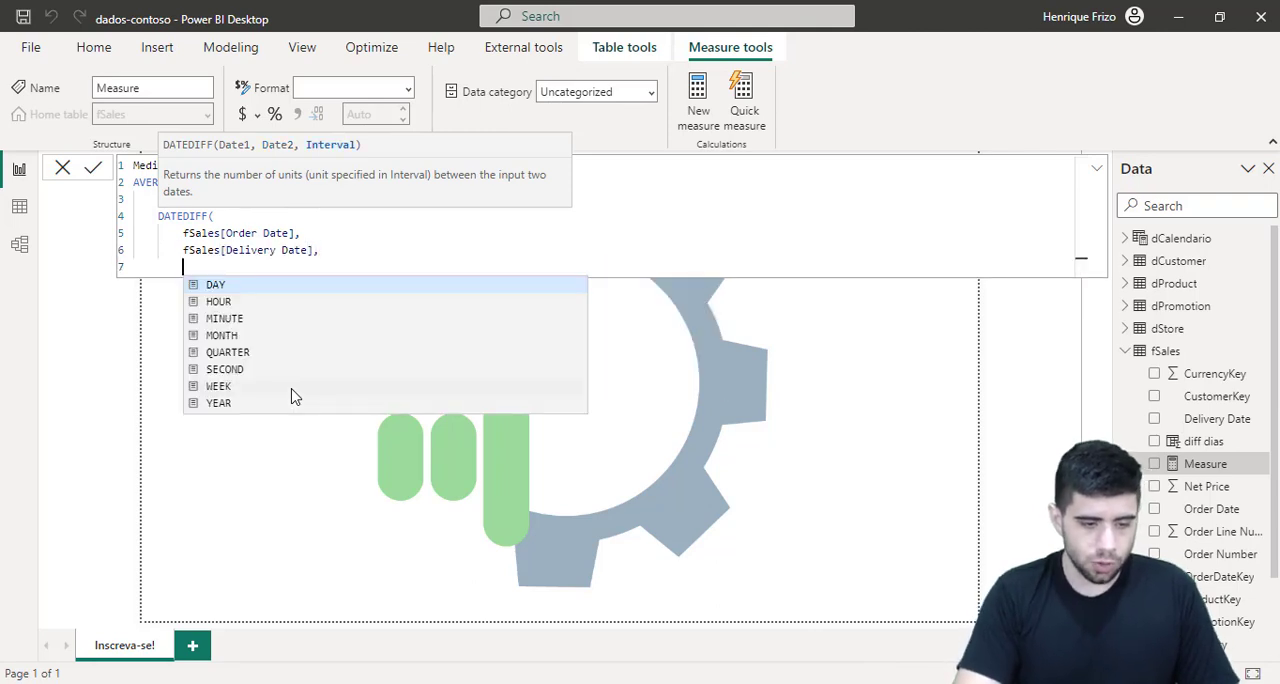
Step: Set the DATEDIFF interval to DAY and close the DATEDIFF and AVERAGEX parentheses on separate lines
text(da)
key(Tab)
key(Return)
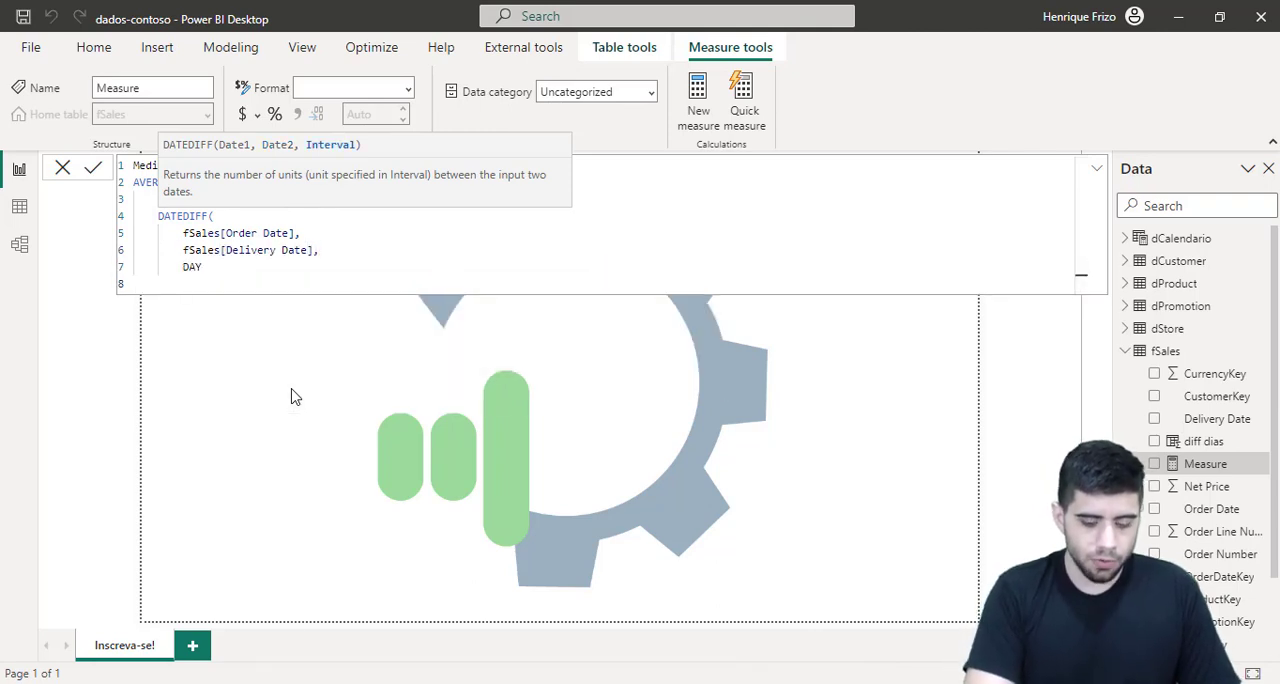
text())
key(Return)
text())
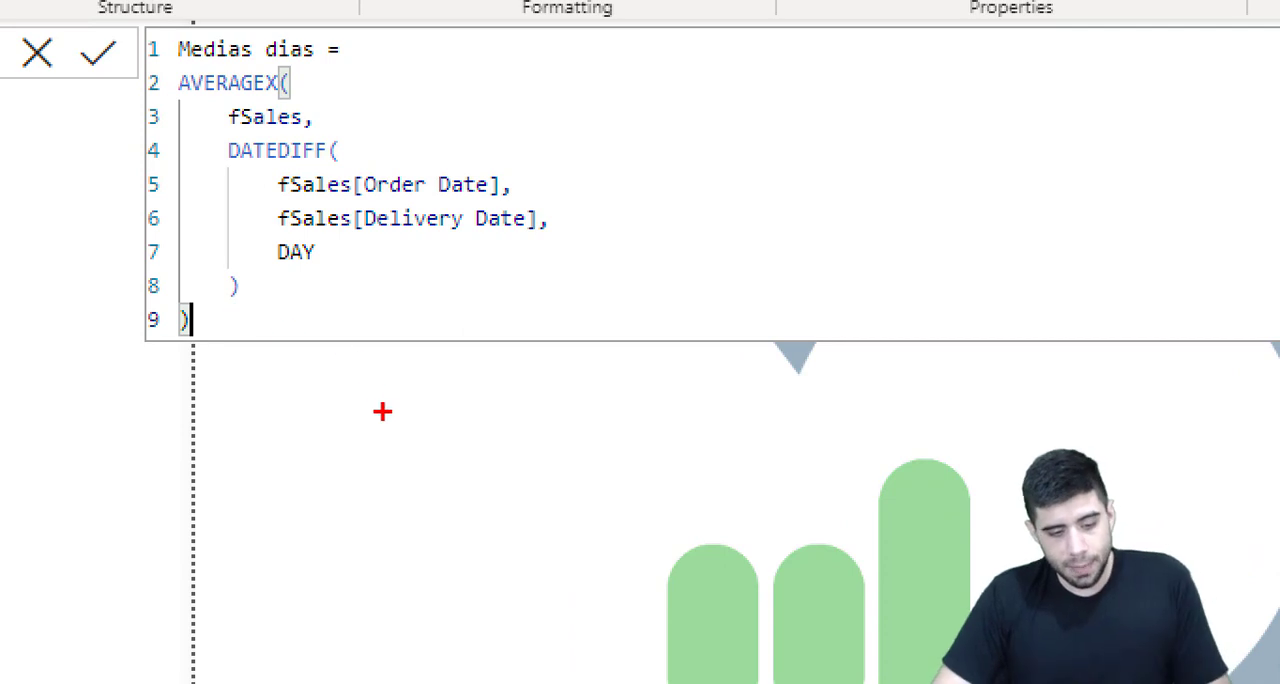
Step: Sketch a red two-column table with a header row below the formula, and link its two columns with an arc
mouse_move(366, 393)
mouse_down()
mouse_move(467, 572)
mouse_move(578, 628)
mouse_up()
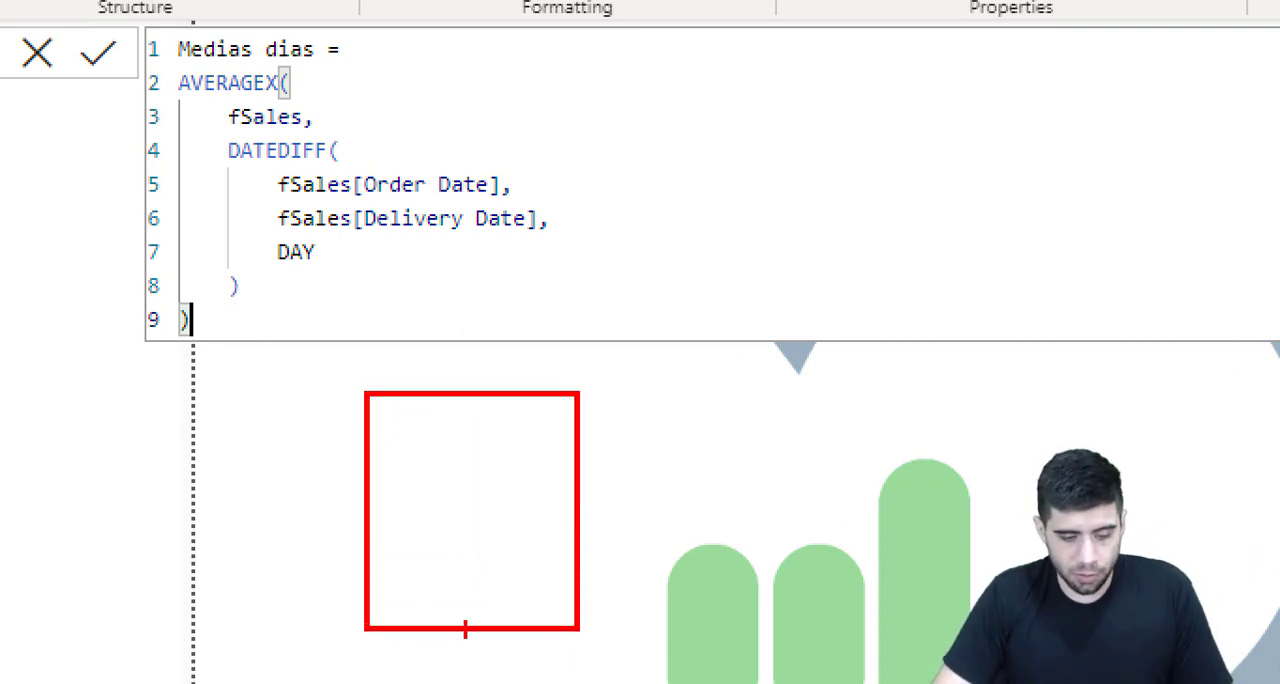
drag(465, 629, 484, 420)
drag(371, 430, 607, 440)
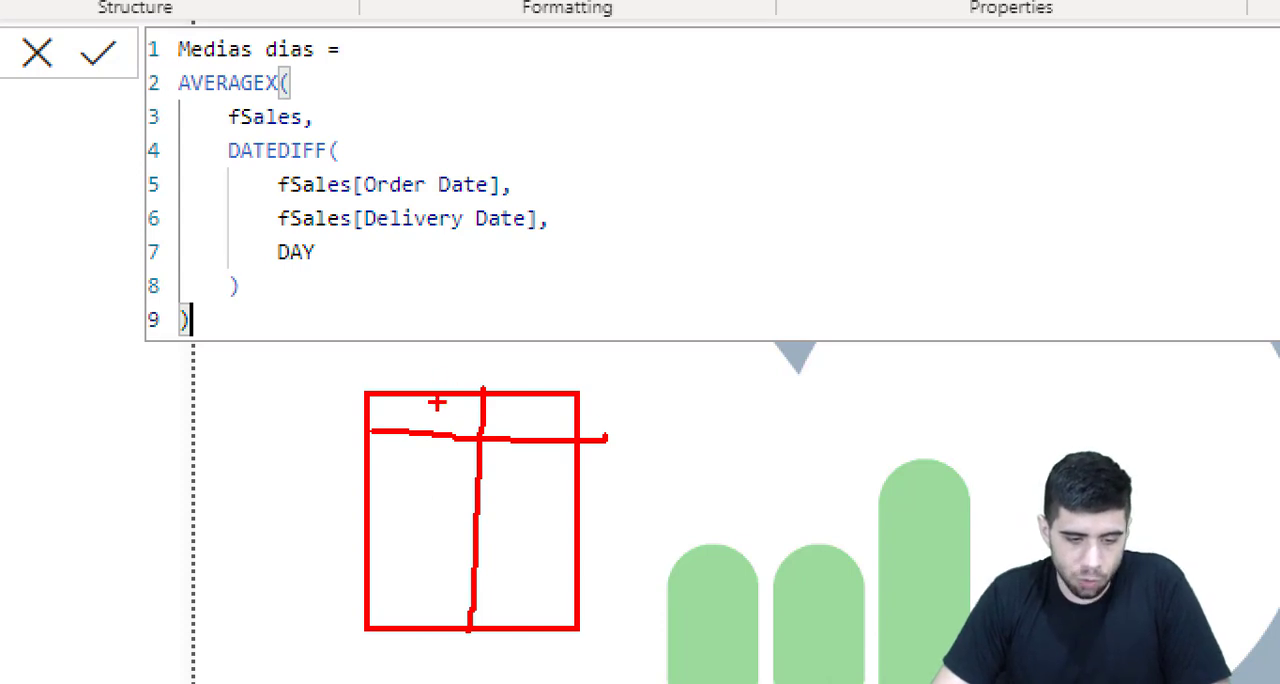
mouse_move(528, 422)
mouse_down()
mouse_move(570, 398)
mouse_move(435, 376)
mouse_up()
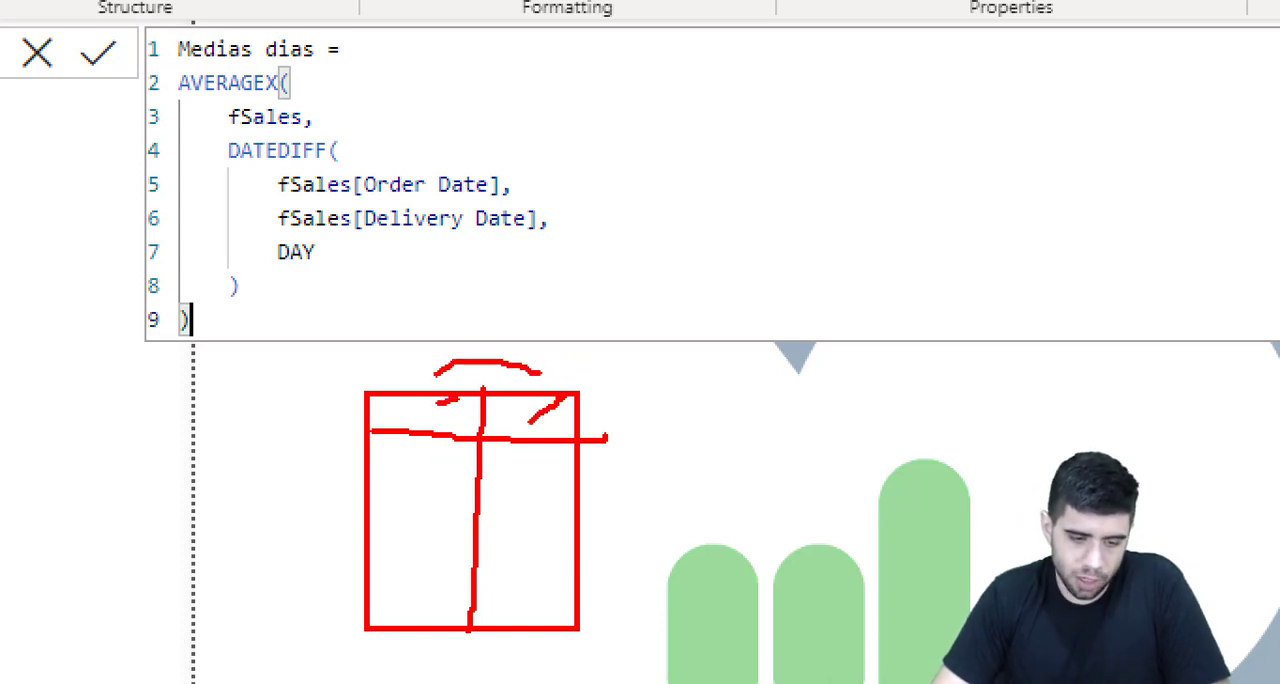
Step: Draw red marks for the row values in the sketched table and a column of per-row results beside it
drag(630, 418, 658, 418)
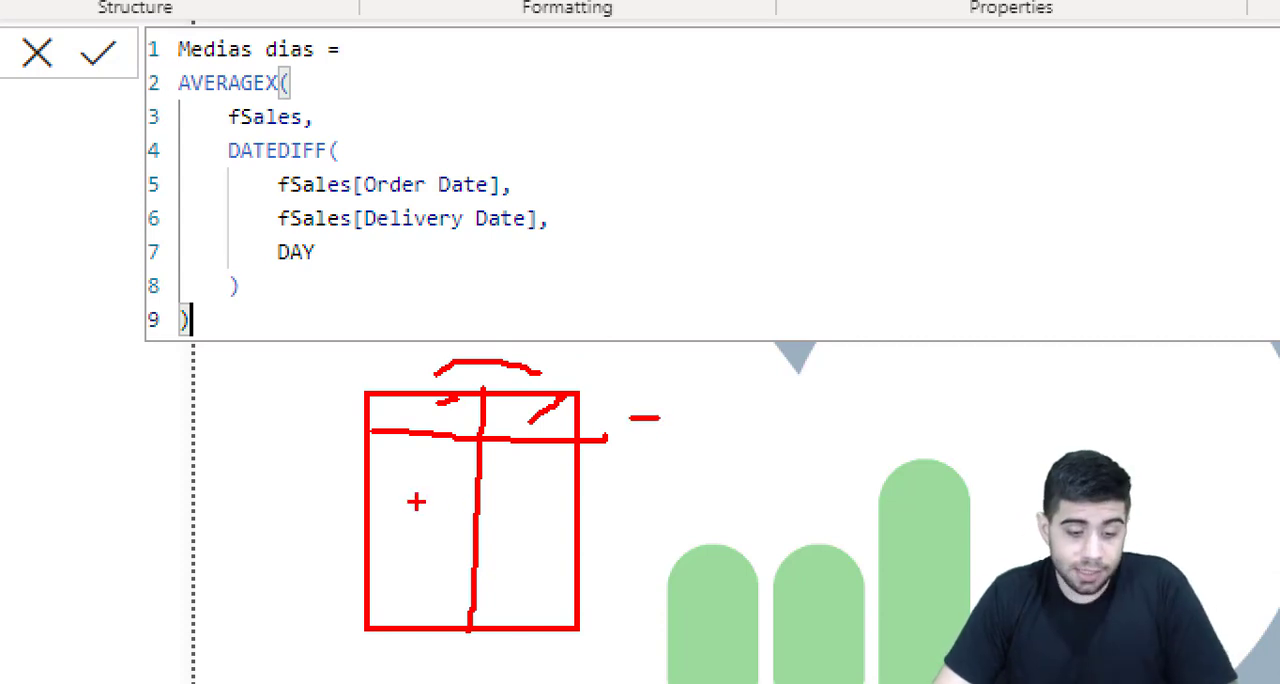
drag(420, 484, 452, 468)
click(555, 467)
drag(627, 462, 675, 438)
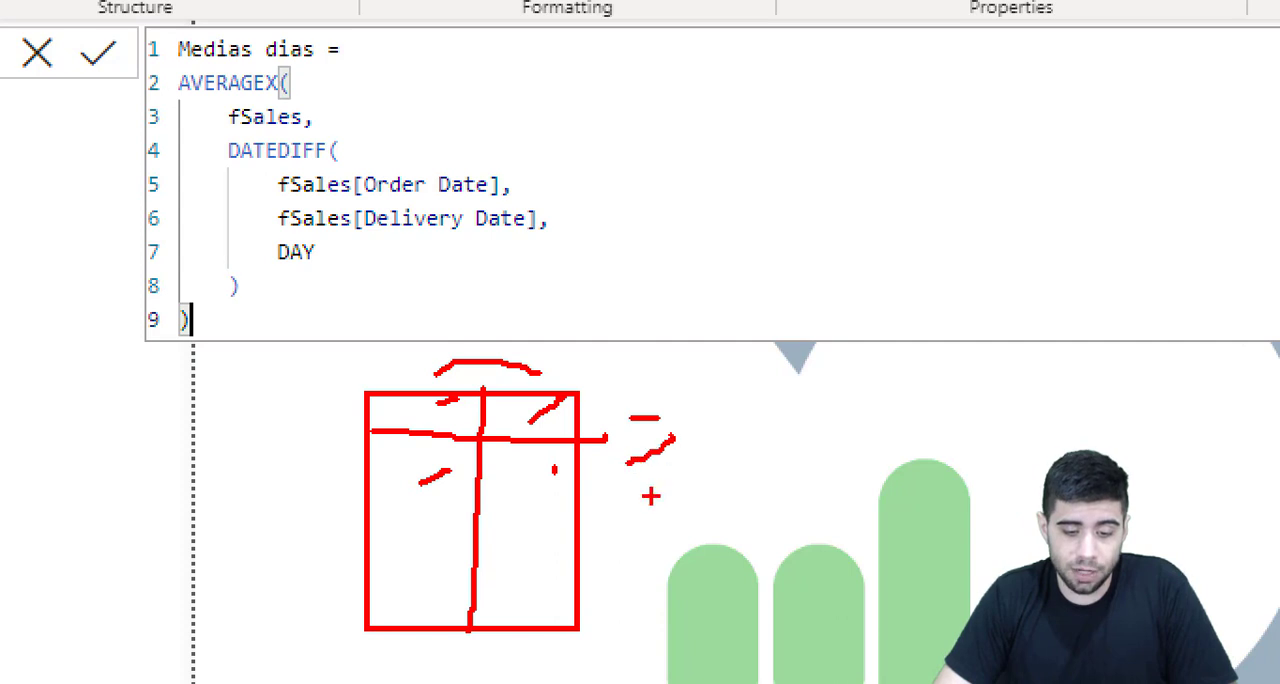
drag(651, 494, 688, 468)
drag(621, 565, 650, 530)
mouse_move(616, 583)
mouse_down()
mouse_move(653, 554)
mouse_move(667, 575)
mouse_up()
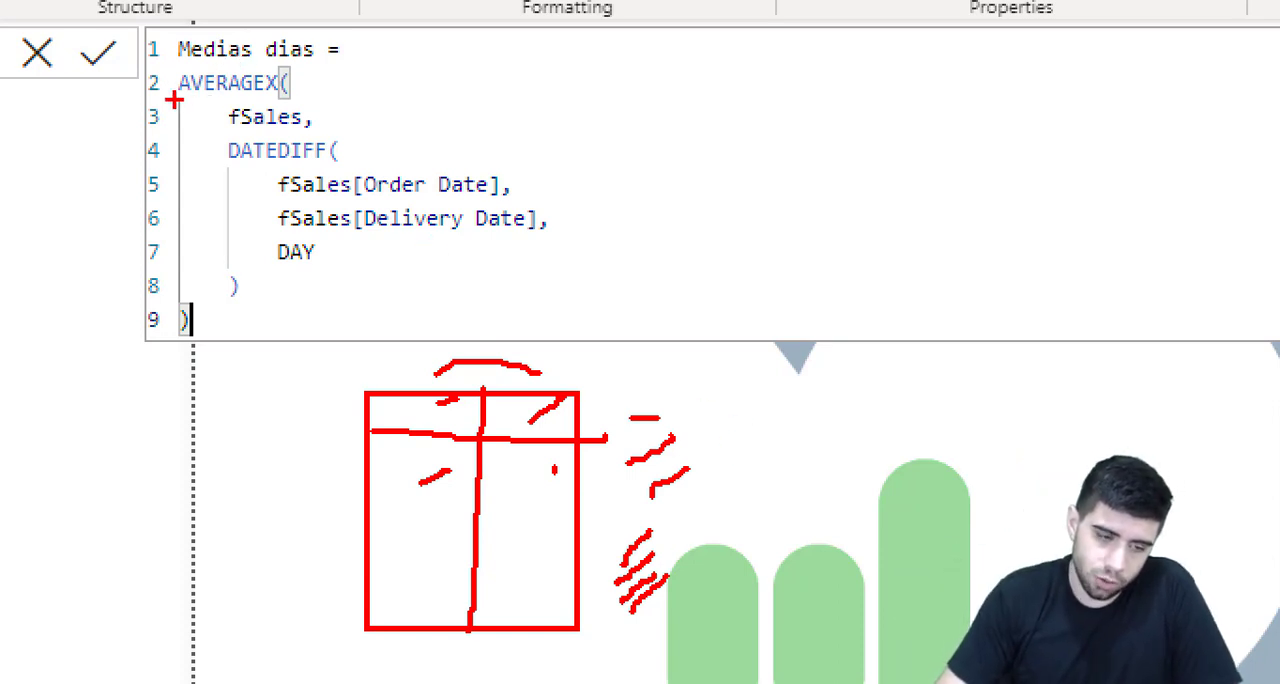
Step: Underline AVERAGEX in the formula and circle the sketched results column in red, and clear all the marks
drag(172, 100, 244, 101)
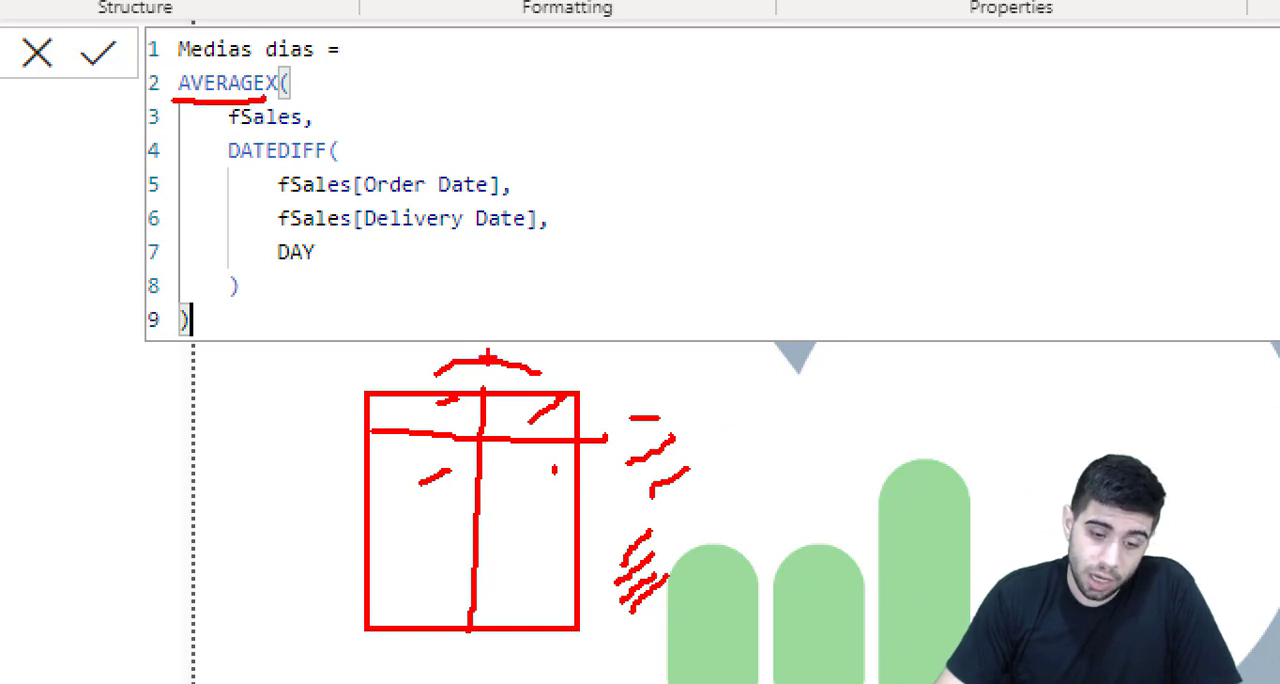
mouse_move(722, 383)
mouse_down()
mouse_move(660, 379)
mouse_move(589, 625)
mouse_move(730, 541)
mouse_move(735, 381)
mouse_up()
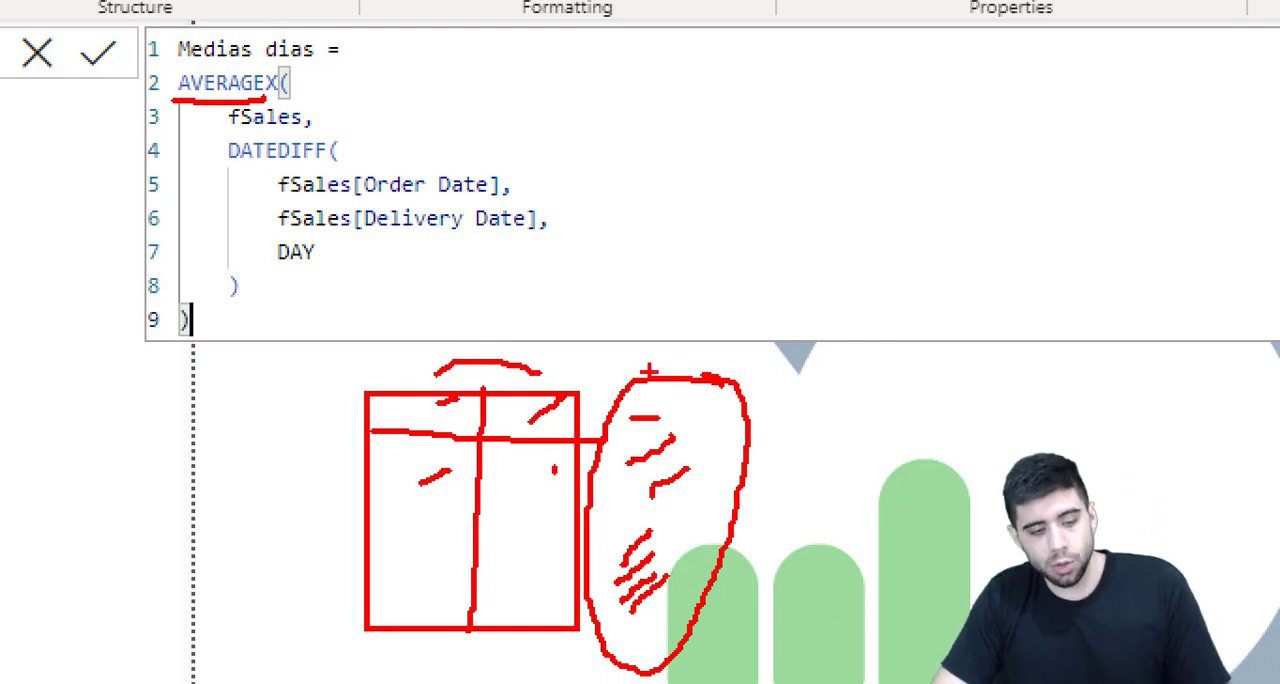
key(Escape)
Step: Commit the completed Medias dias measure formula
click(1080, 299)
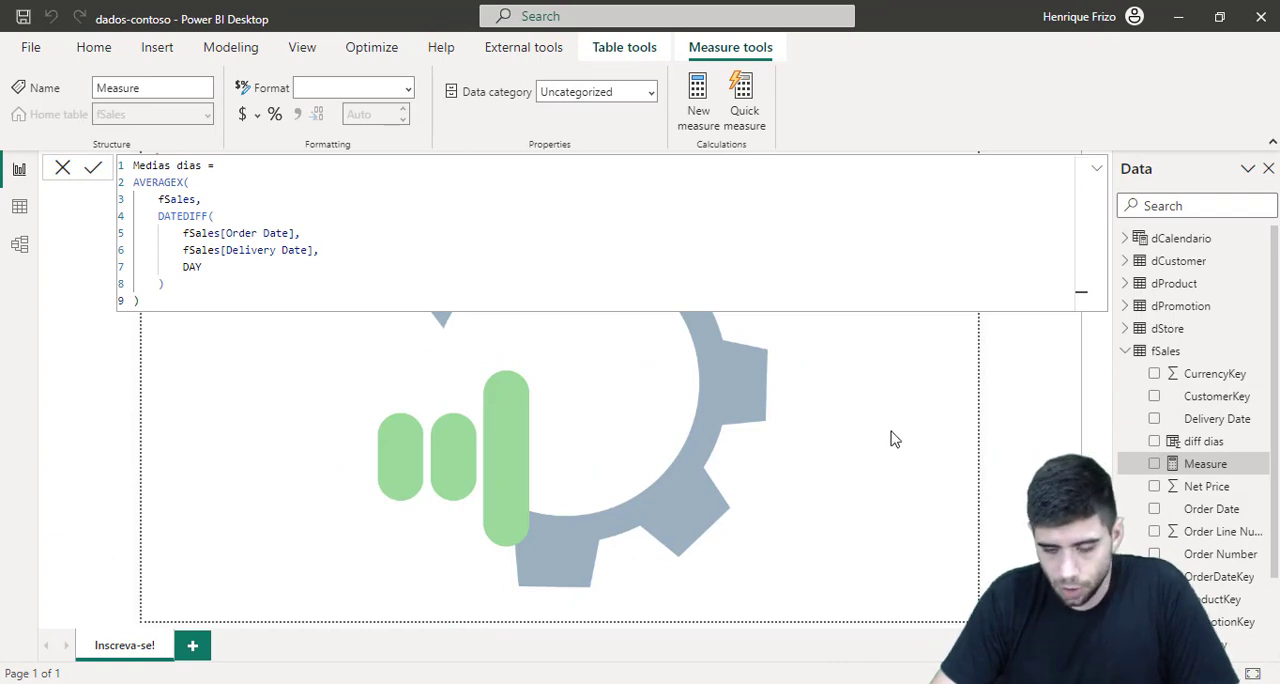
key(Return)
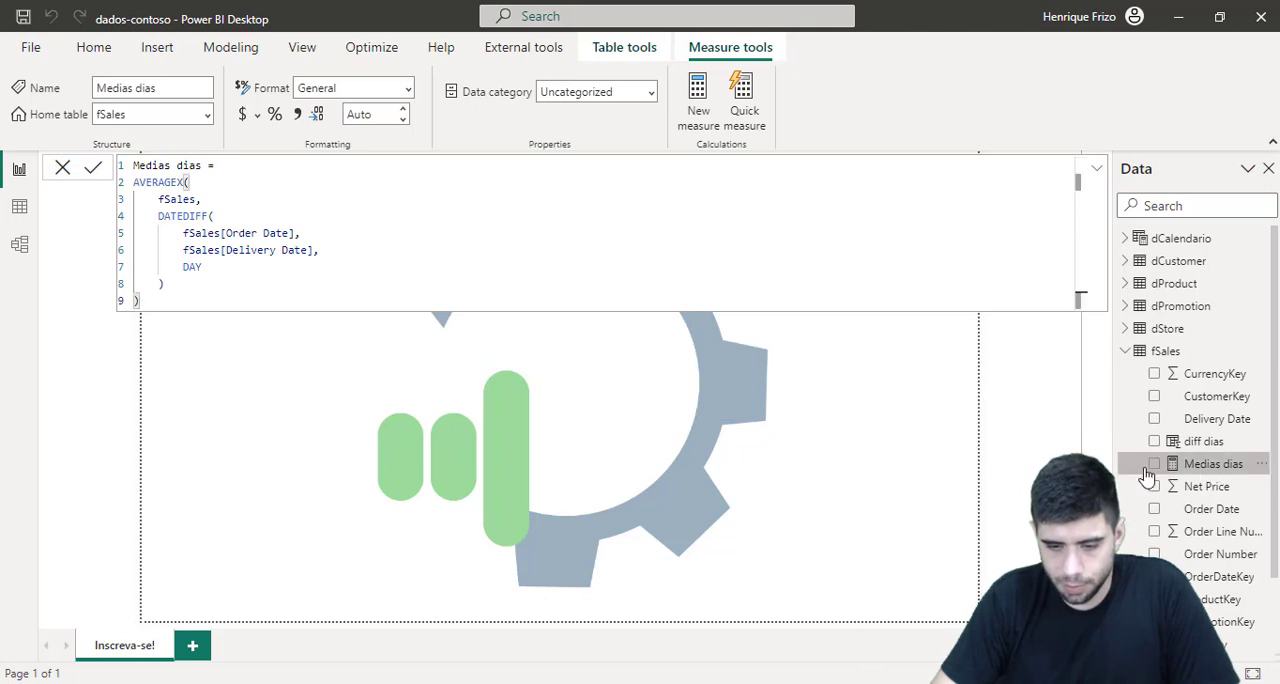
Step: Show the Medias dias measure in a card visual, shrink it to a compact box, and place it beneath the page title
drag(1183, 470, 671, 449)
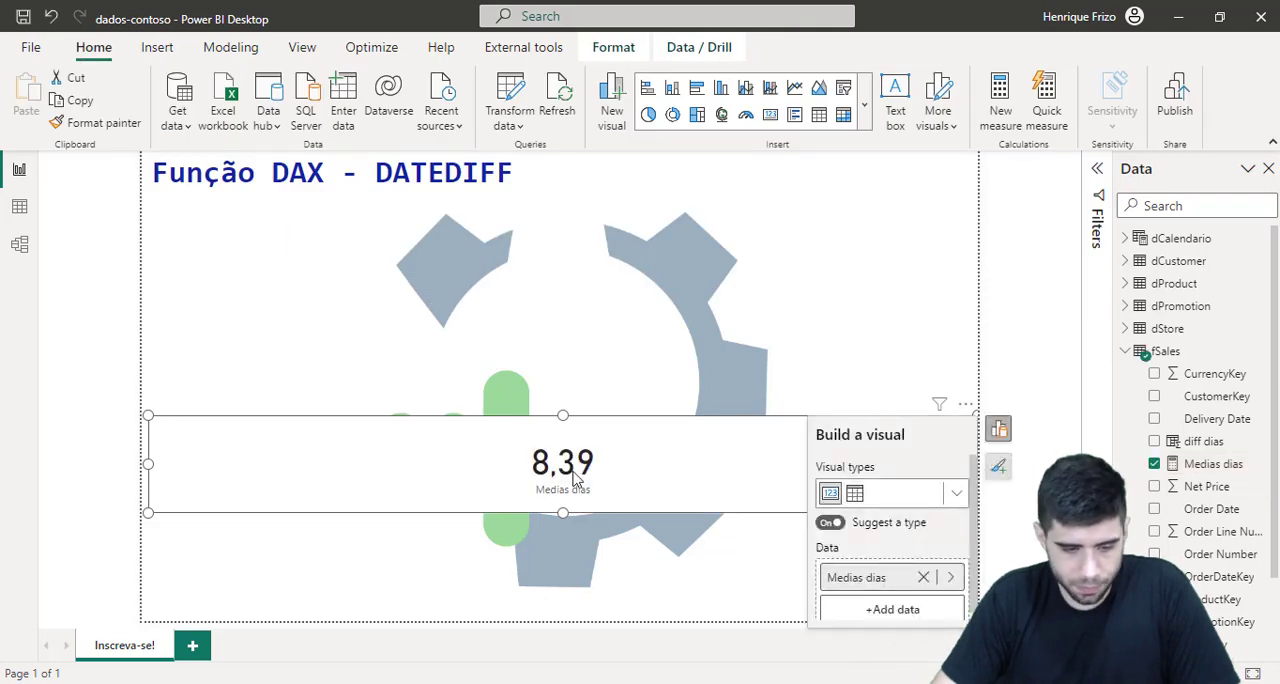
drag(150, 513, 823, 563)
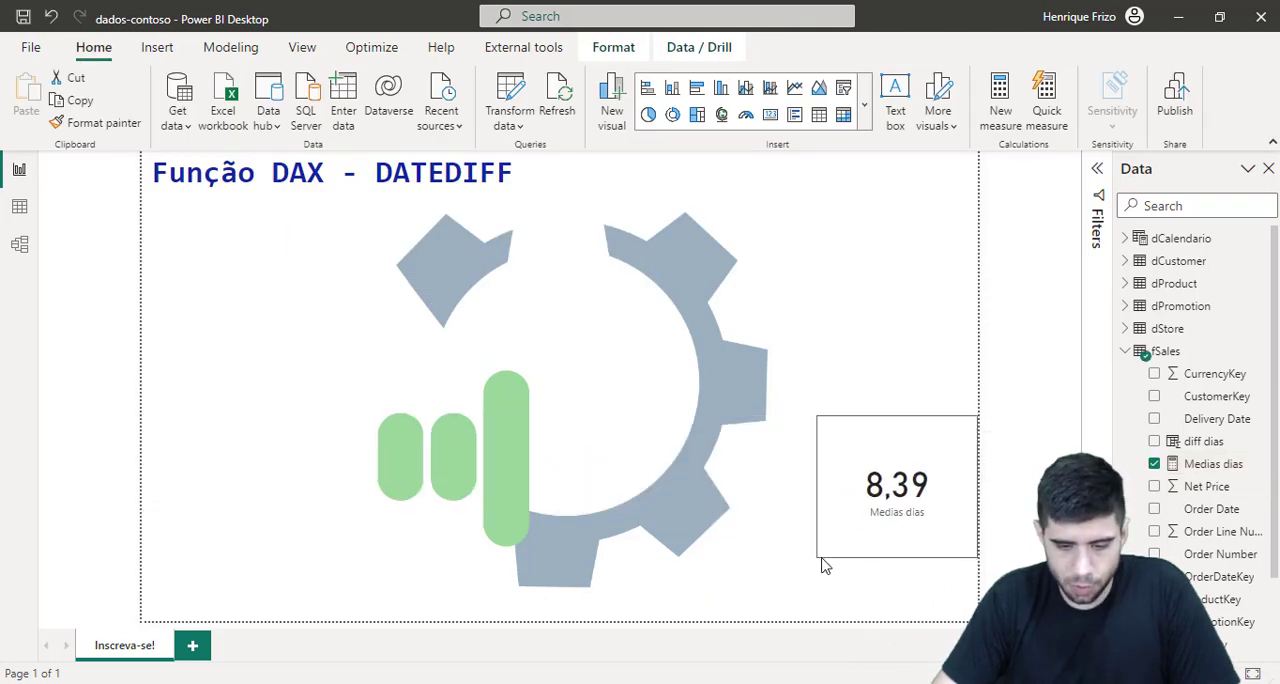
drag(924, 425, 257, 251)
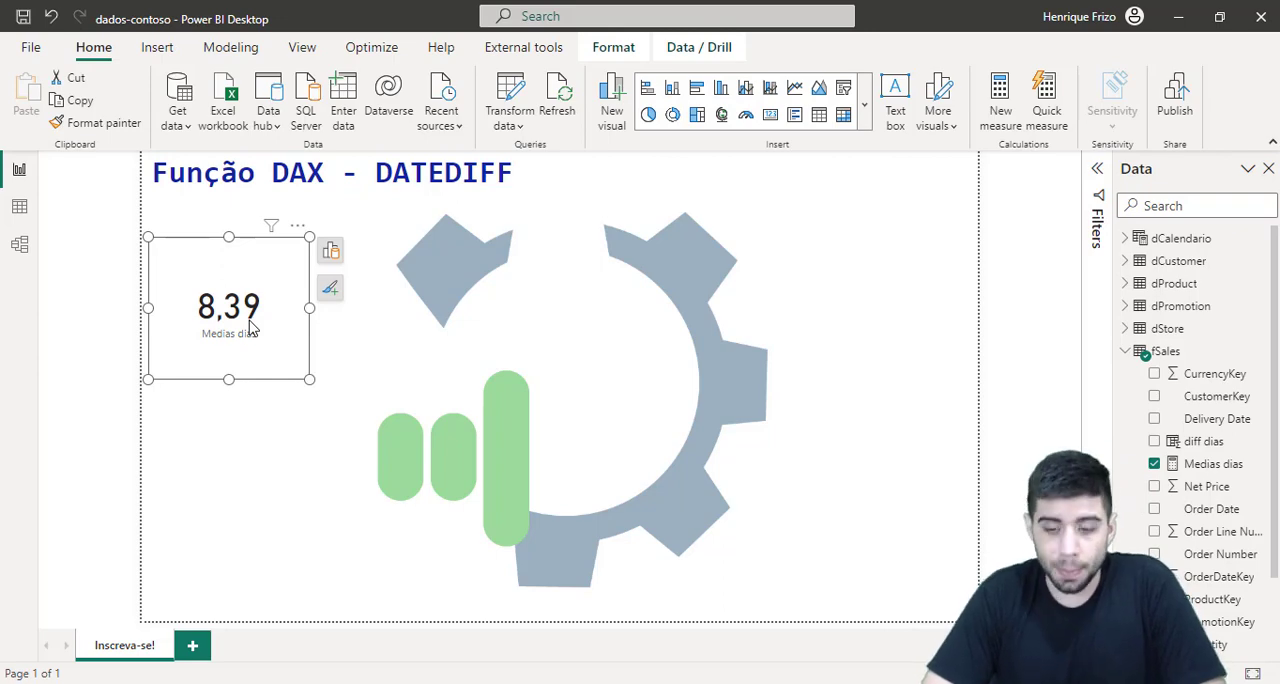
Step: Hide the diff dias column of the fSales table in report view, and return to the report page with nothing selected
click(22, 210)
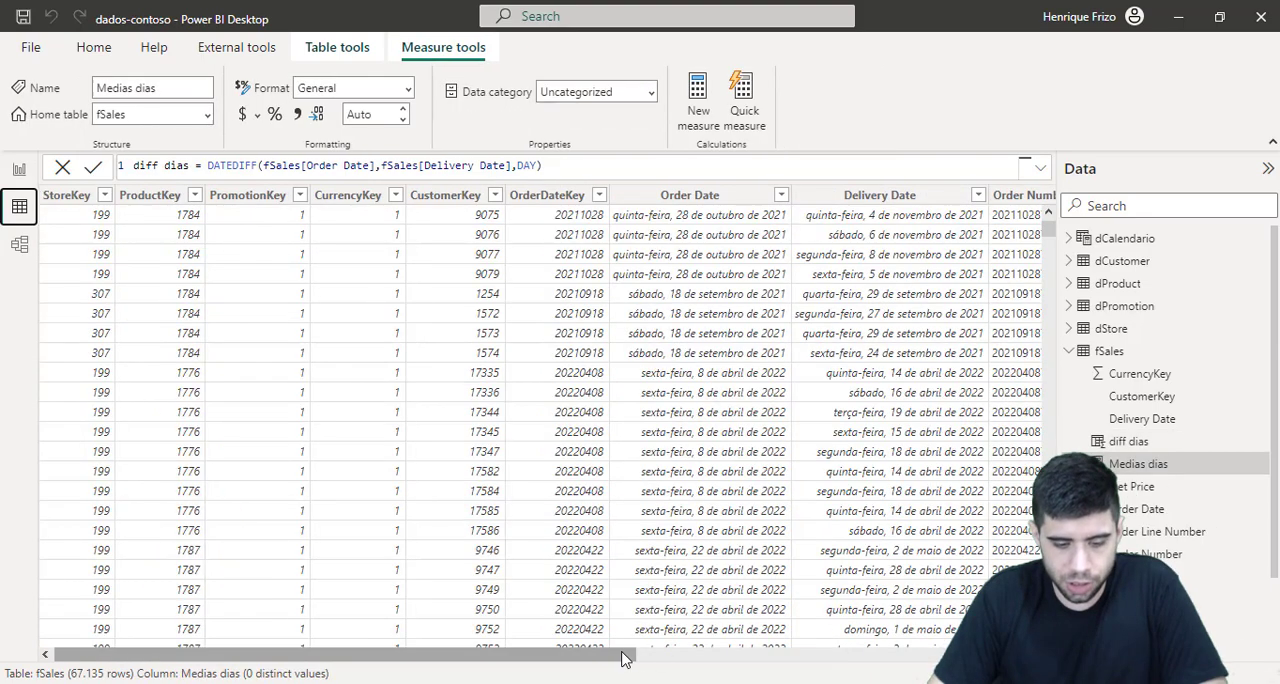
drag(622, 658, 1027, 658)
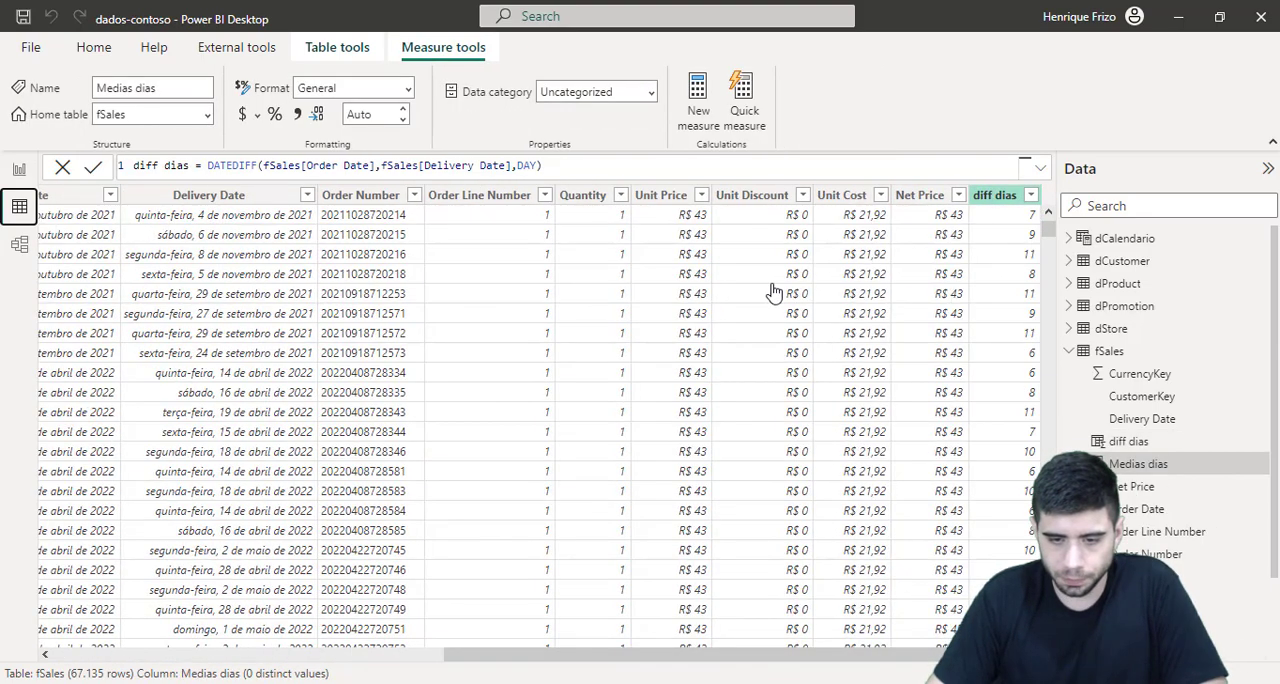
right_click(987, 197)
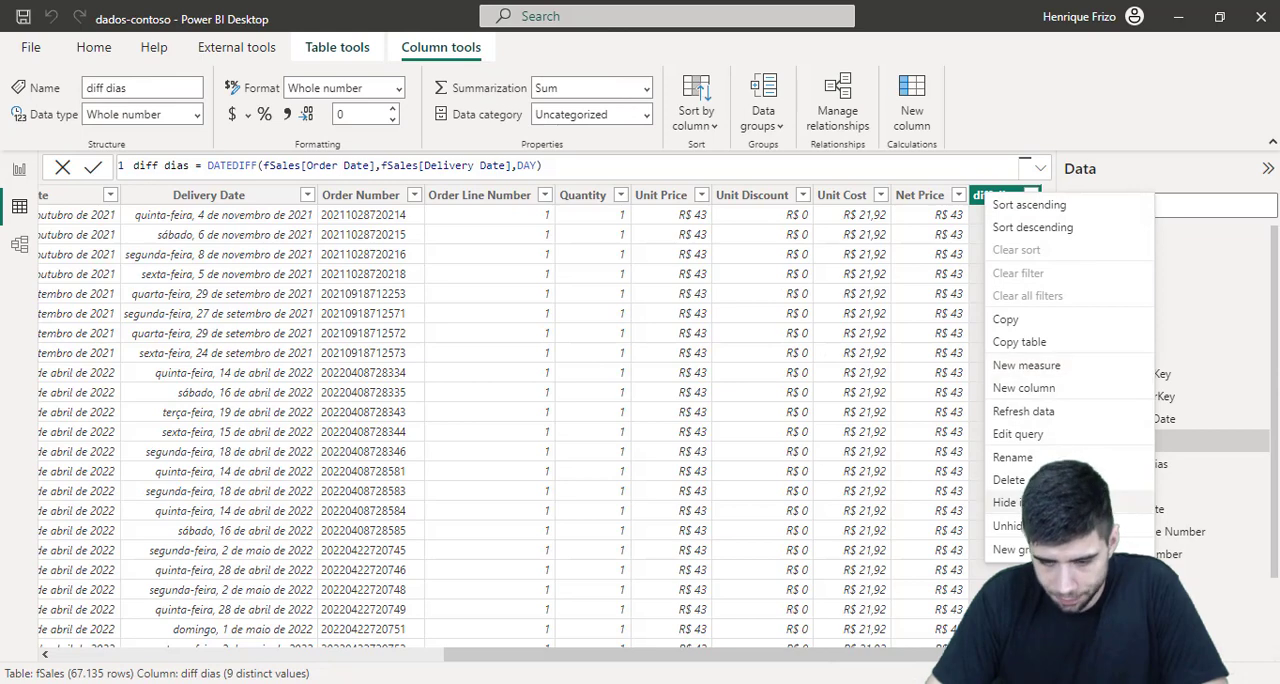
click(1010, 502)
click(19, 169)
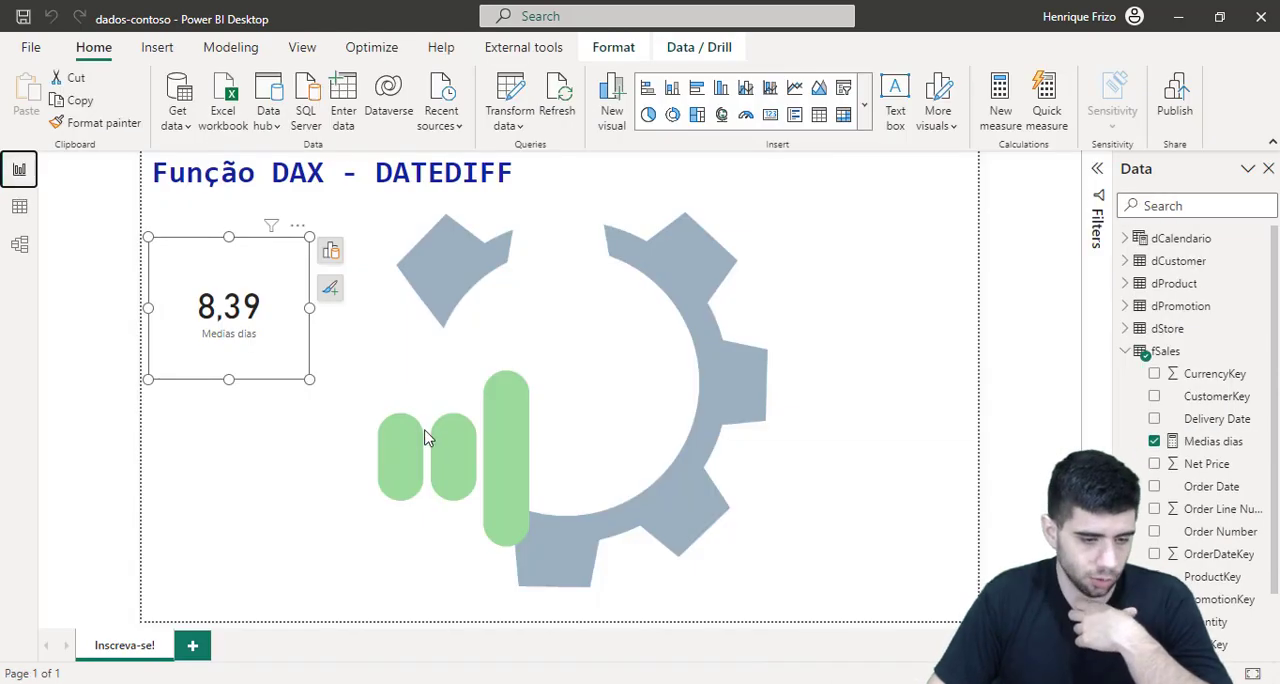
click(386, 368)
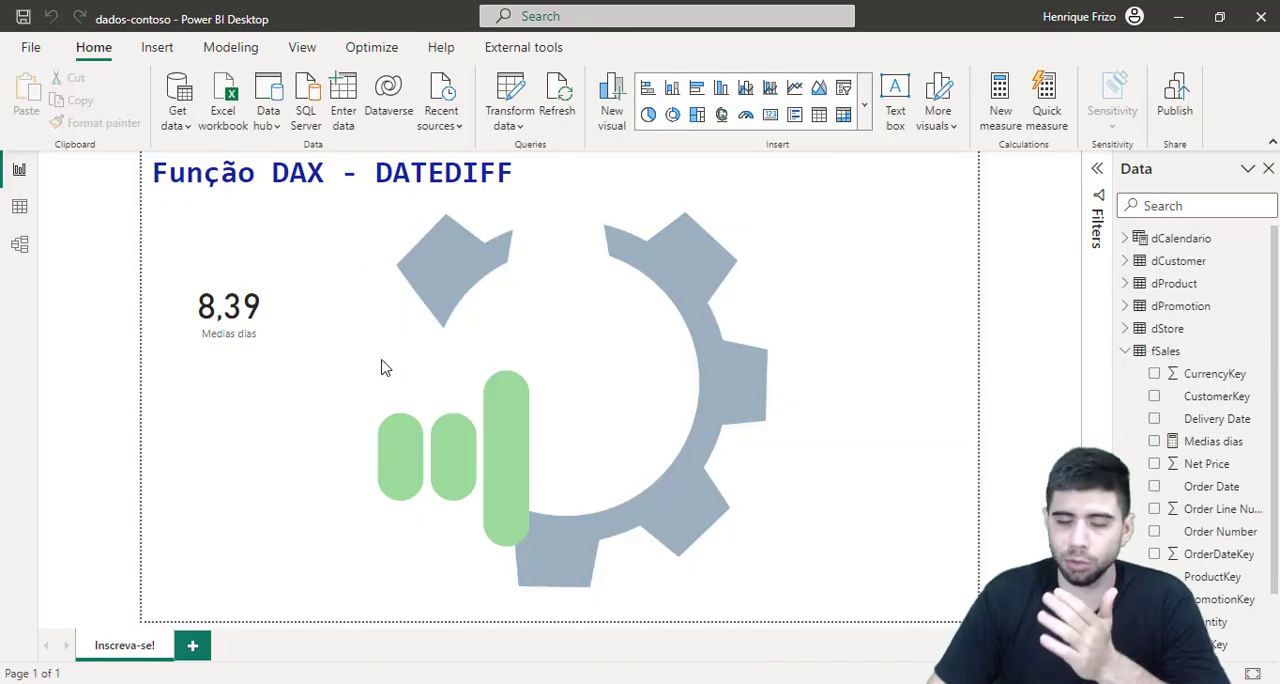